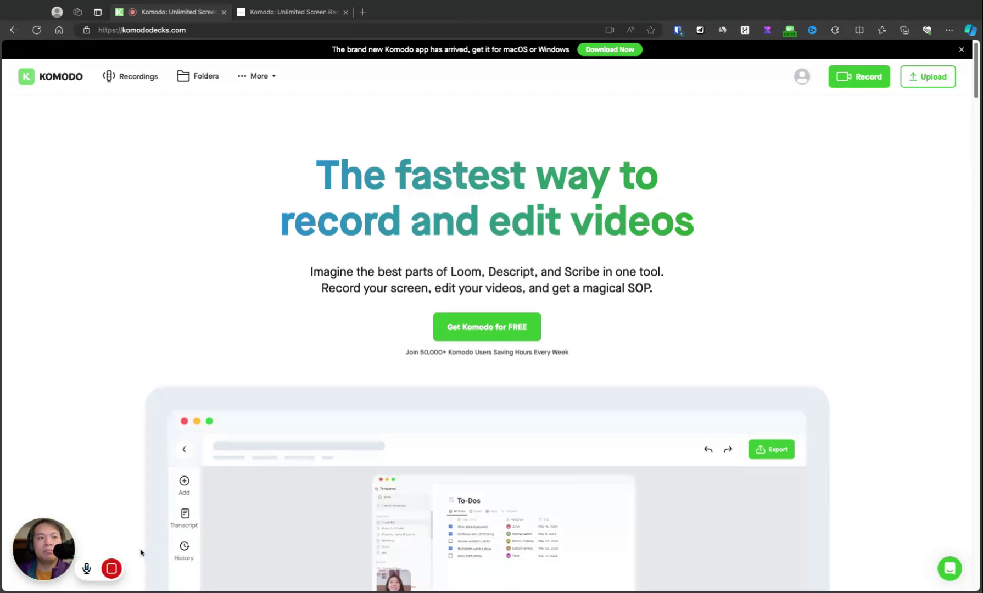
- Read through the Komodo home page, covering the product demo, feature list, Komodo 2.0 and Guides & SOPs sections
{"action": "mouse_move", "coordinate": [111, 569]}
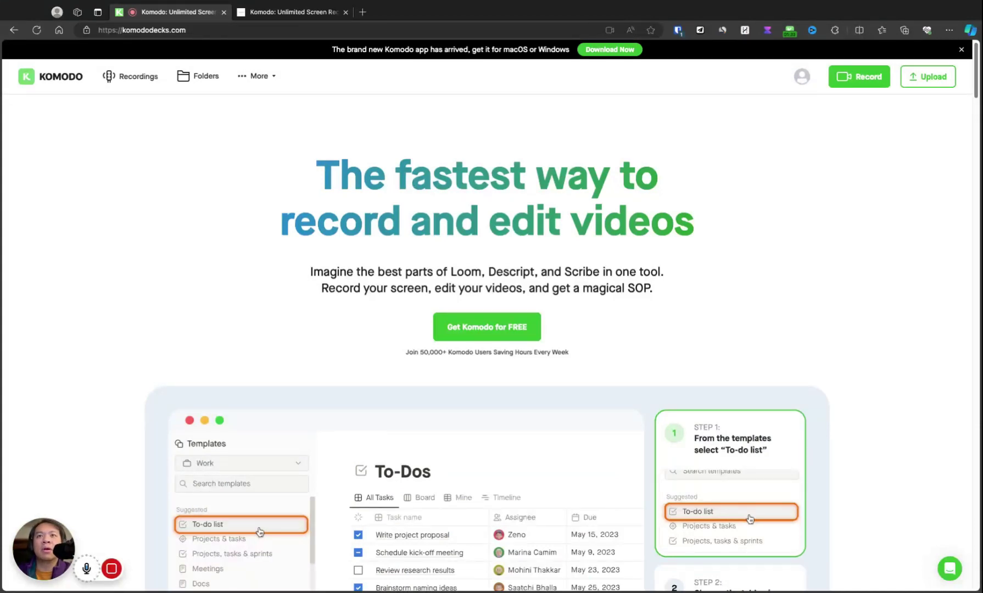
{"action": "scroll", "coordinate": [297, 330], "scroll_direction": "down", "scroll_amount": 5}
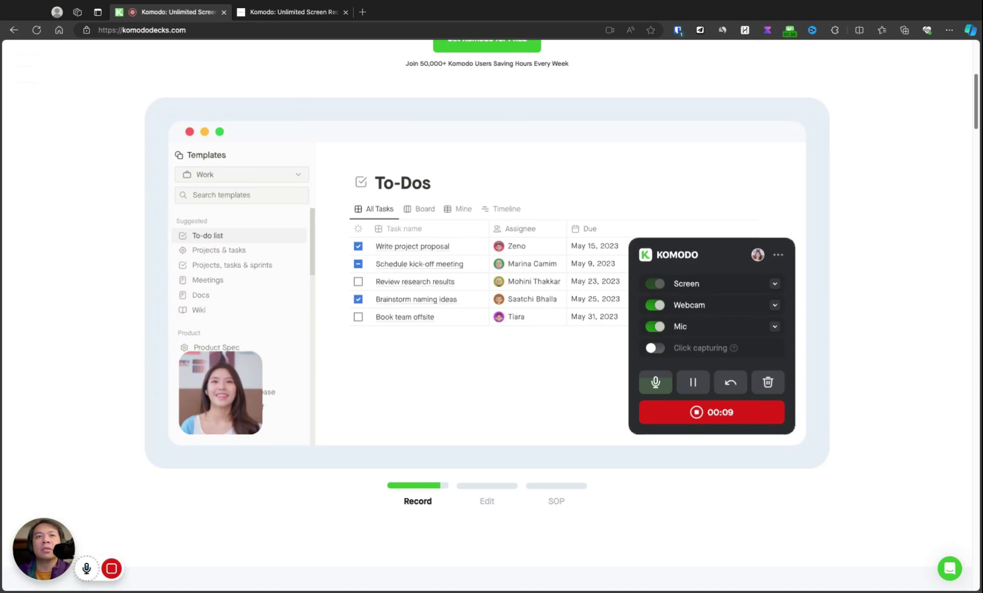
{"action": "scroll", "coordinate": [344, 329], "scroll_direction": "down", "scroll_amount": 7}
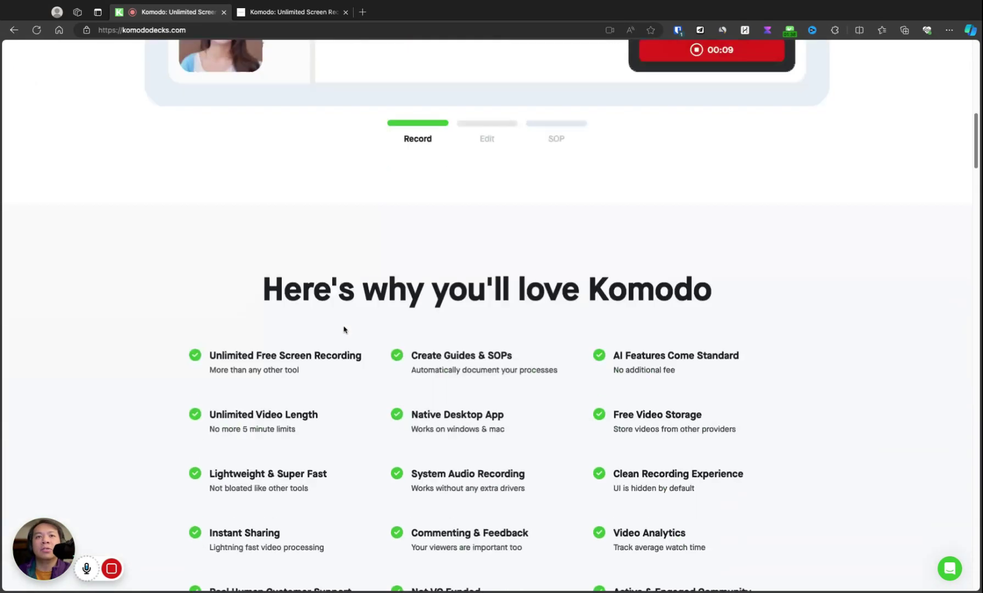
{"action": "scroll", "coordinate": [344, 329], "scroll_direction": "down", "scroll_amount": 10}
{"action": "scroll", "coordinate": [344, 329], "scroll_direction": "up", "scroll_amount": 2}
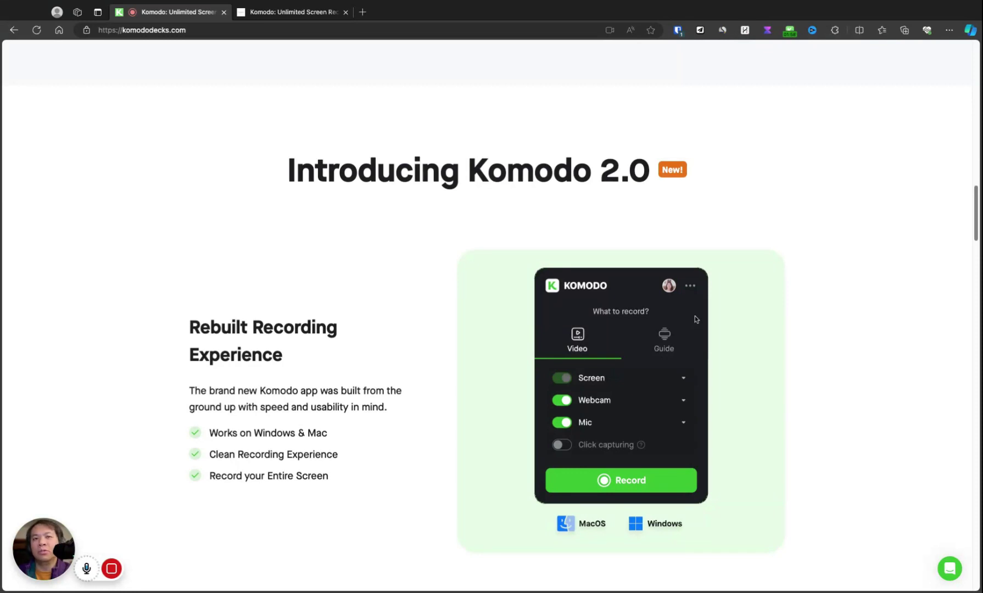
{"action": "scroll", "coordinate": [695, 318], "scroll_direction": "down", "scroll_amount": 7}
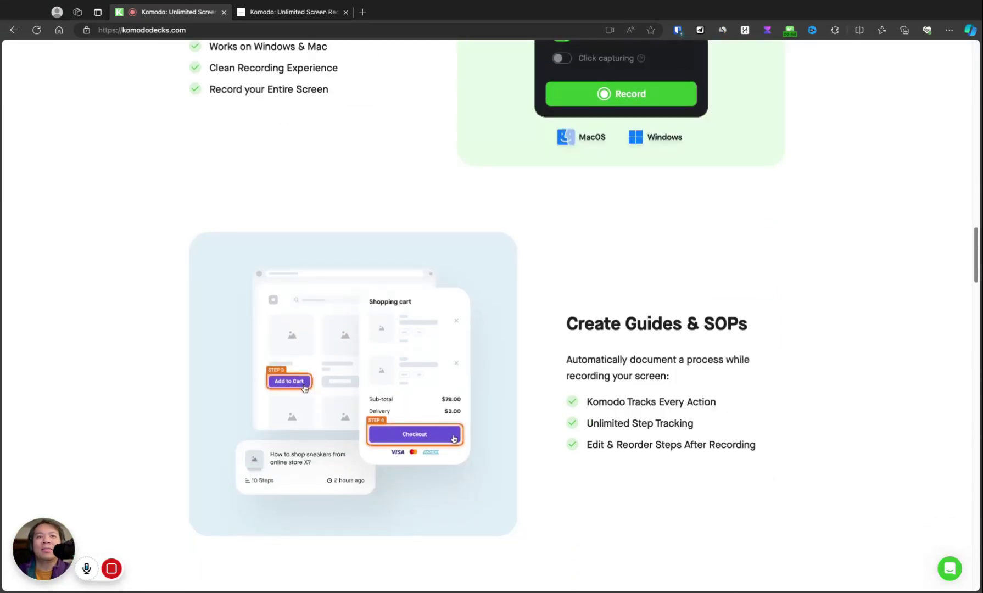
{"action": "scroll", "coordinate": [491, 316], "scroll_direction": "down", "scroll_amount": 5}
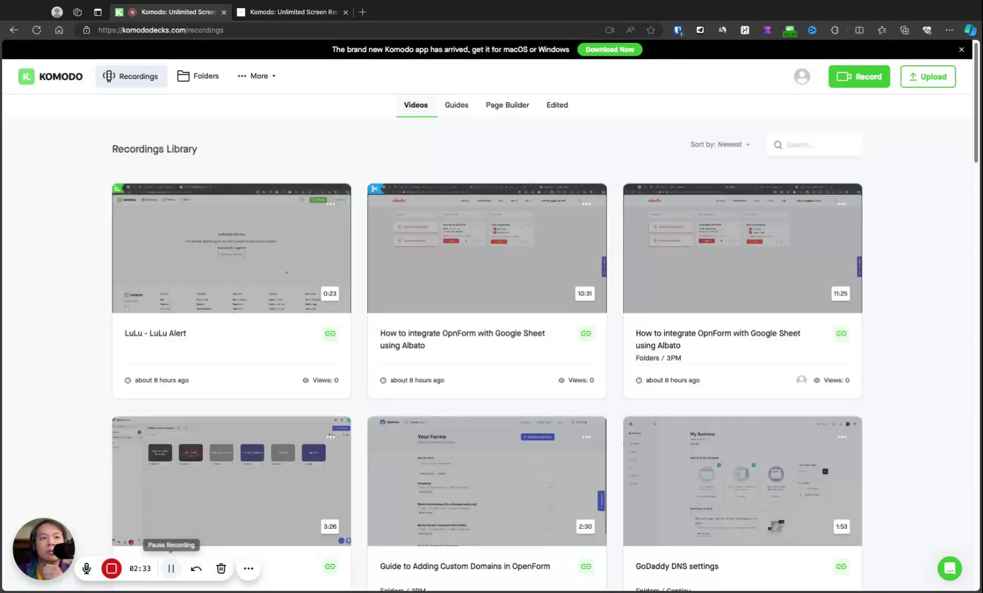
- Go from the recordings library to the folders overview and check the options available for the Captiau folder
{"action": "mouse_move", "coordinate": [303, 486]}
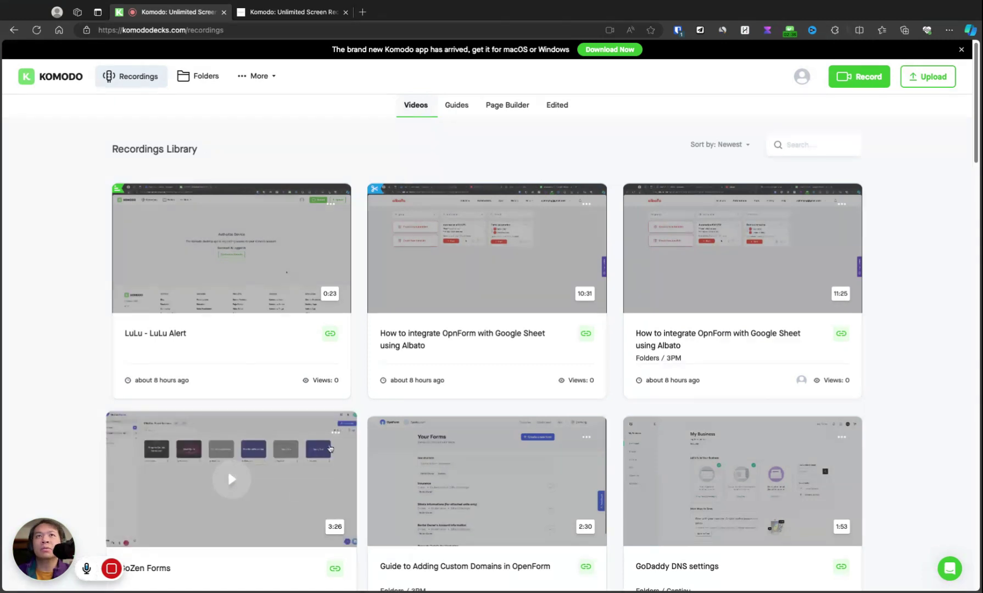
{"action": "mouse_move", "coordinate": [439, 236]}
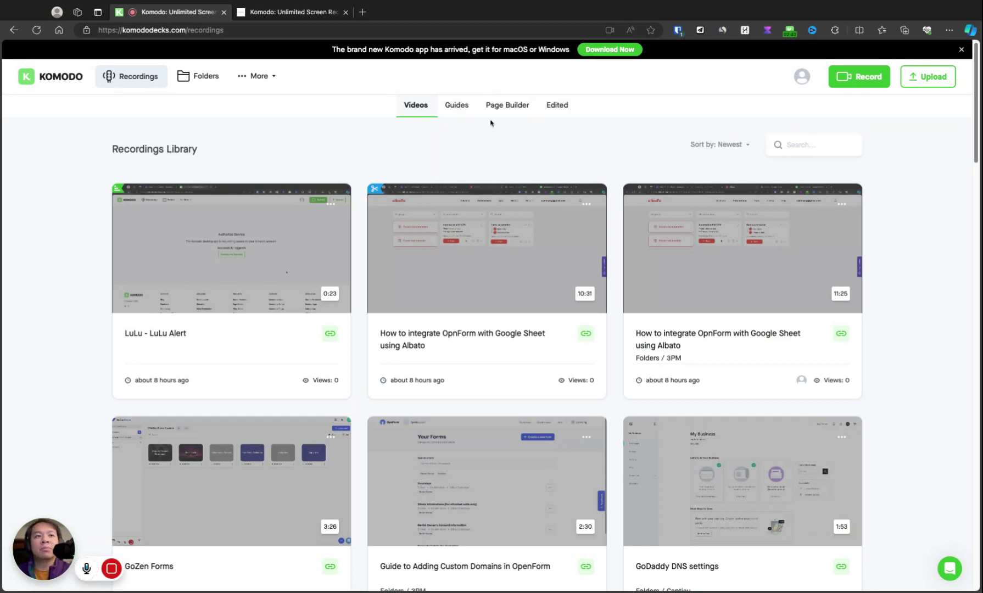
{"action": "mouse_move", "coordinate": [412, 189]}
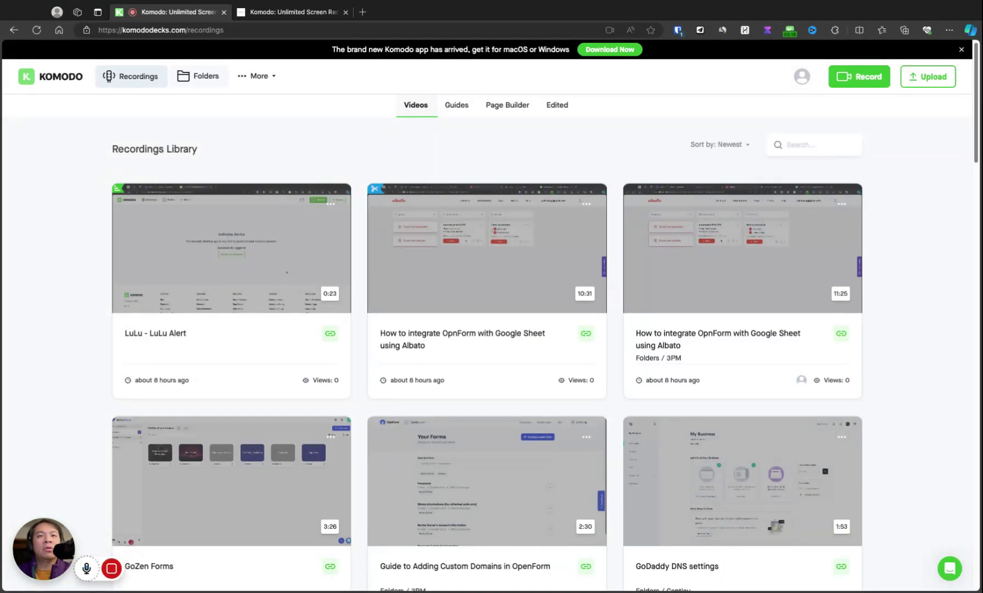
{"action": "left_click", "coordinate": [199, 76]}
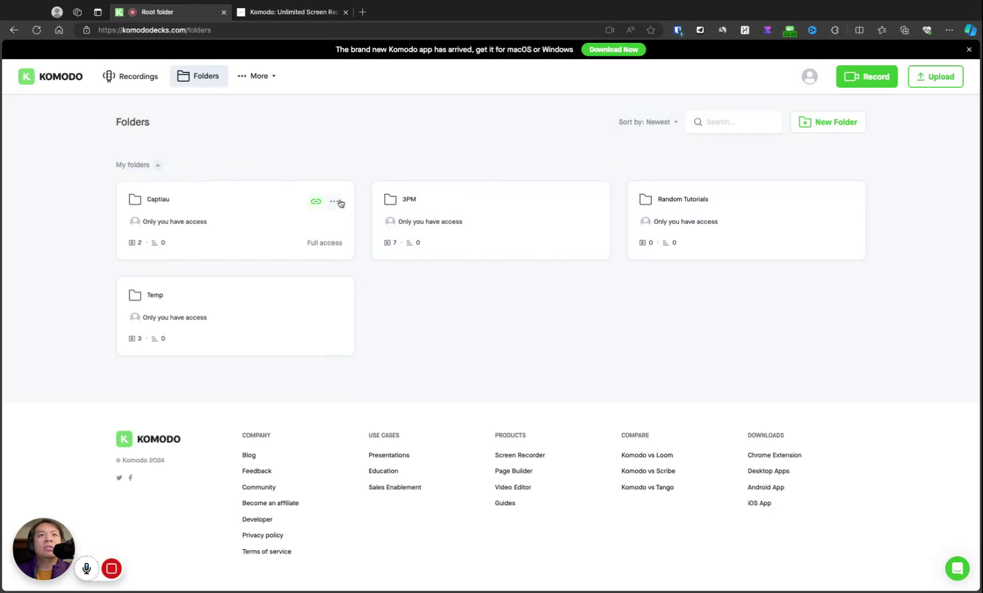
{"action": "left_click", "coordinate": [335, 204]}
{"action": "left_click", "coordinate": [383, 340]}
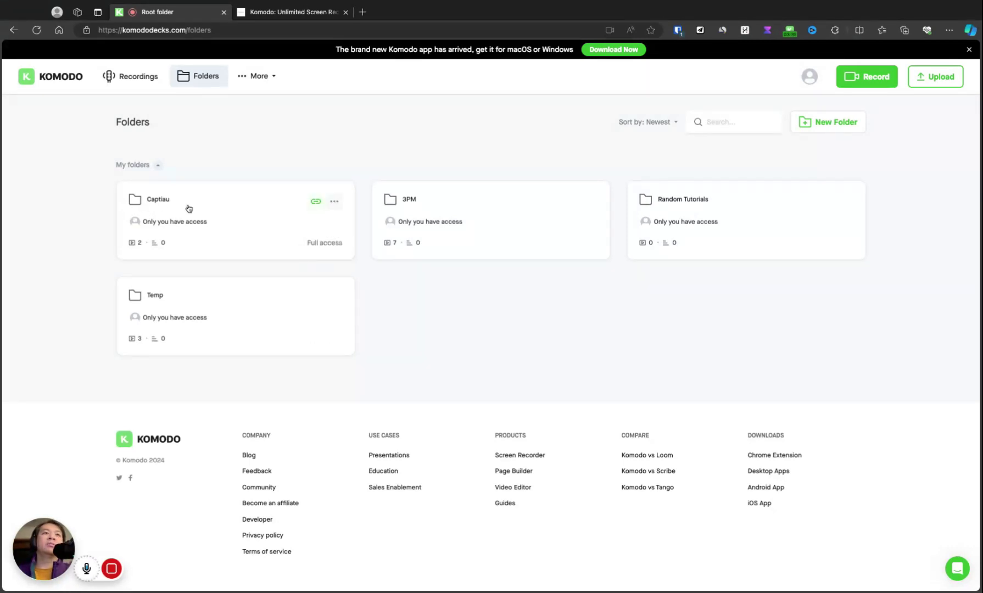
- Copy the share link of the Captiau folder
{"action": "left_click", "coordinate": [314, 203]}
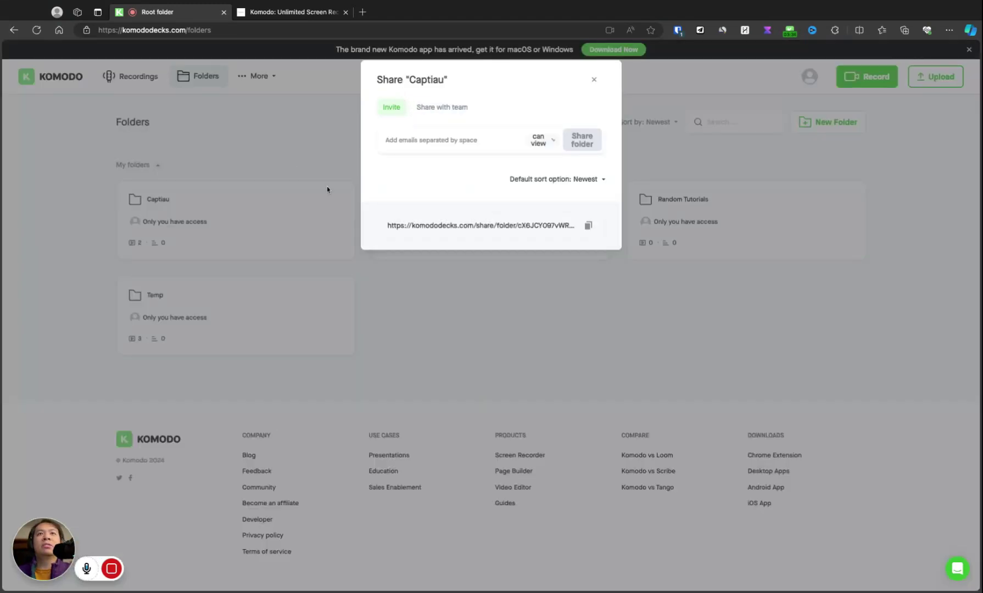
{"action": "left_click", "coordinate": [590, 226]}
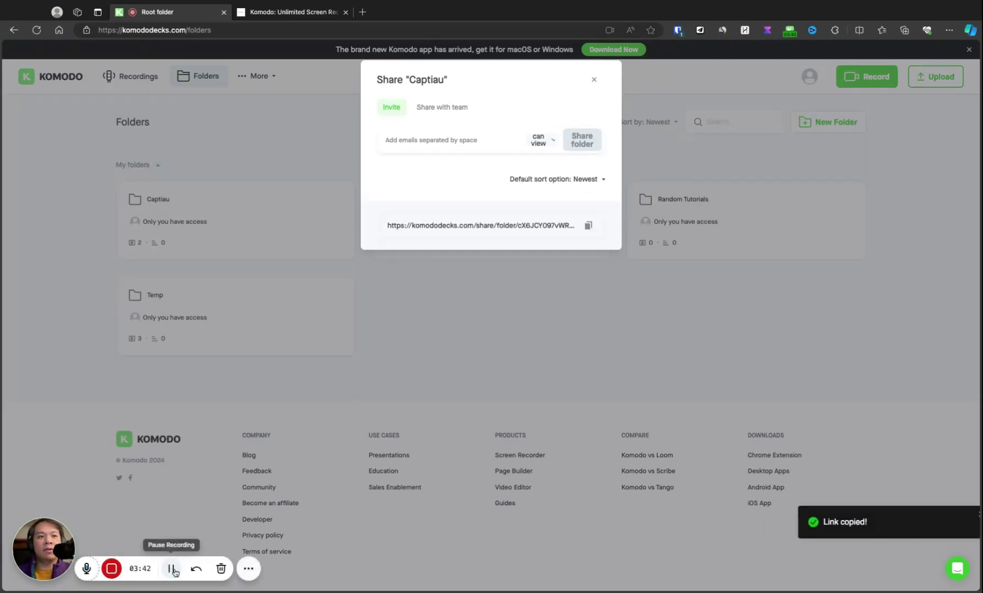
{"action": "left_click", "coordinate": [171, 567]}
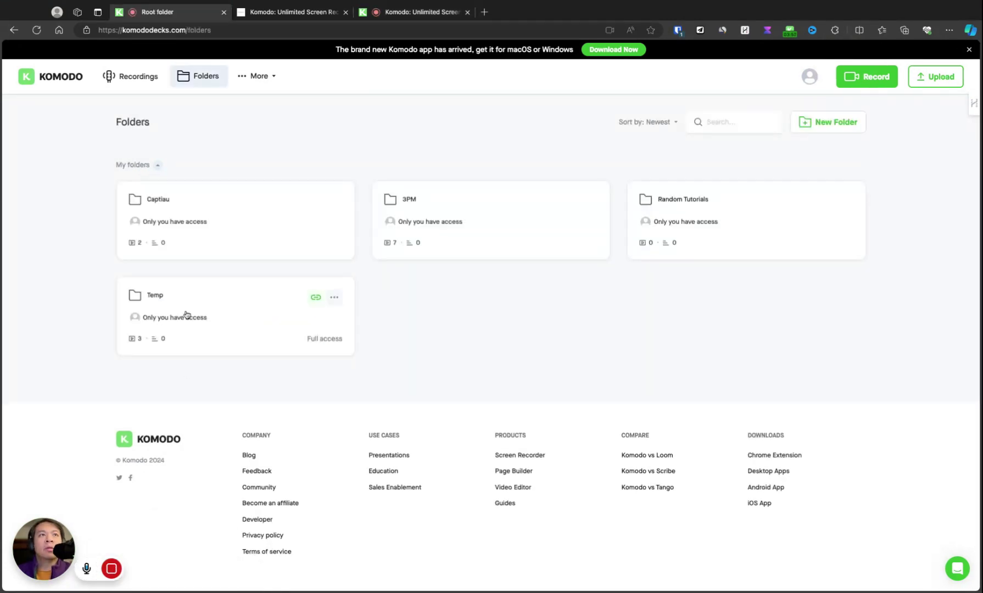
- Open the recording "Setting up MFA on all M365 accounts" in the Captiau folder and look through its guide steps
{"action": "left_click", "coordinate": [248, 212]}
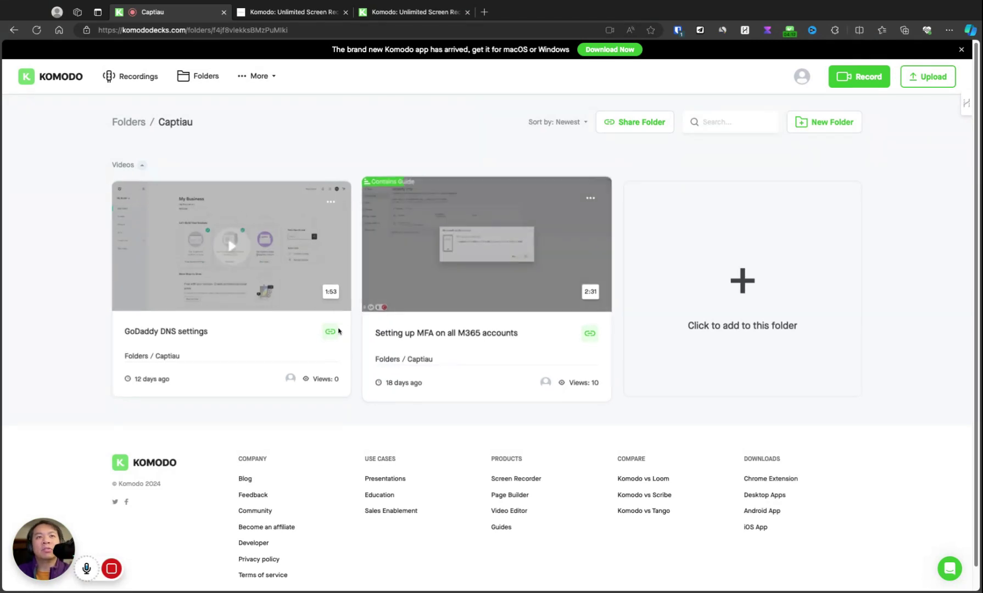
{"action": "left_click", "coordinate": [446, 333]}
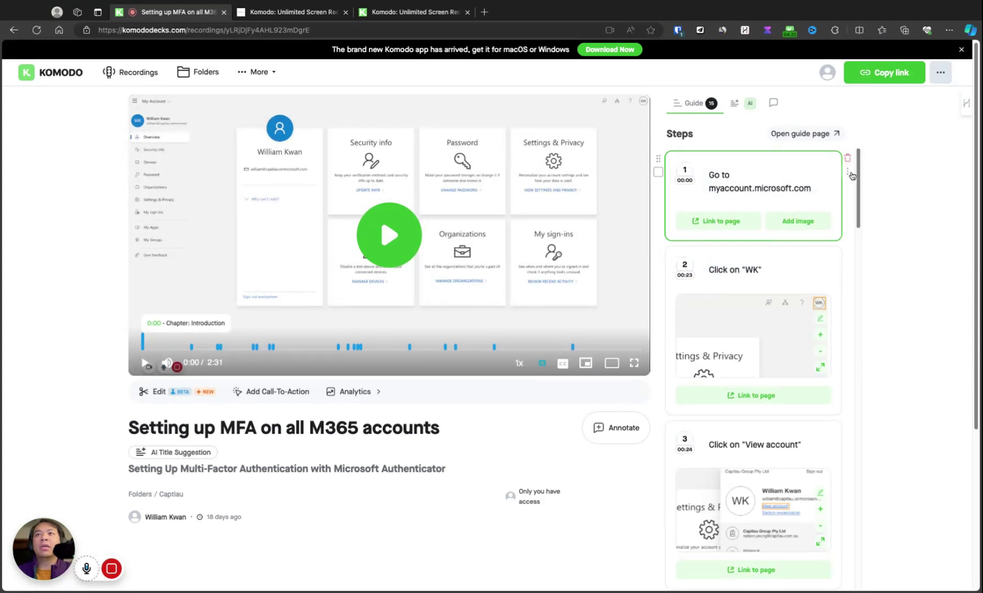
{"action": "scroll", "coordinate": [769, 242], "scroll_direction": "down", "scroll_amount": 1}
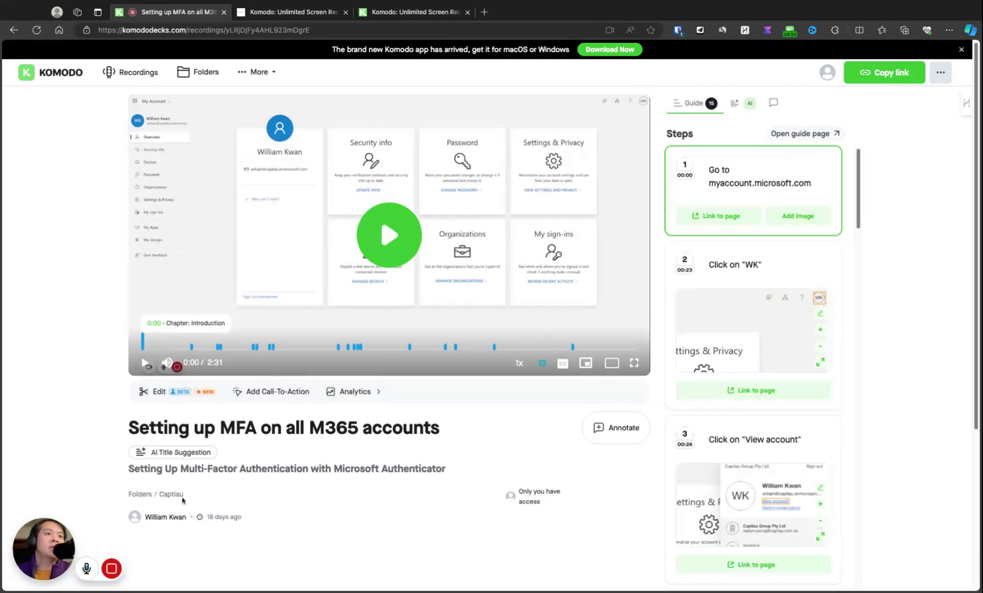
{"action": "mouse_move", "coordinate": [163, 464]}
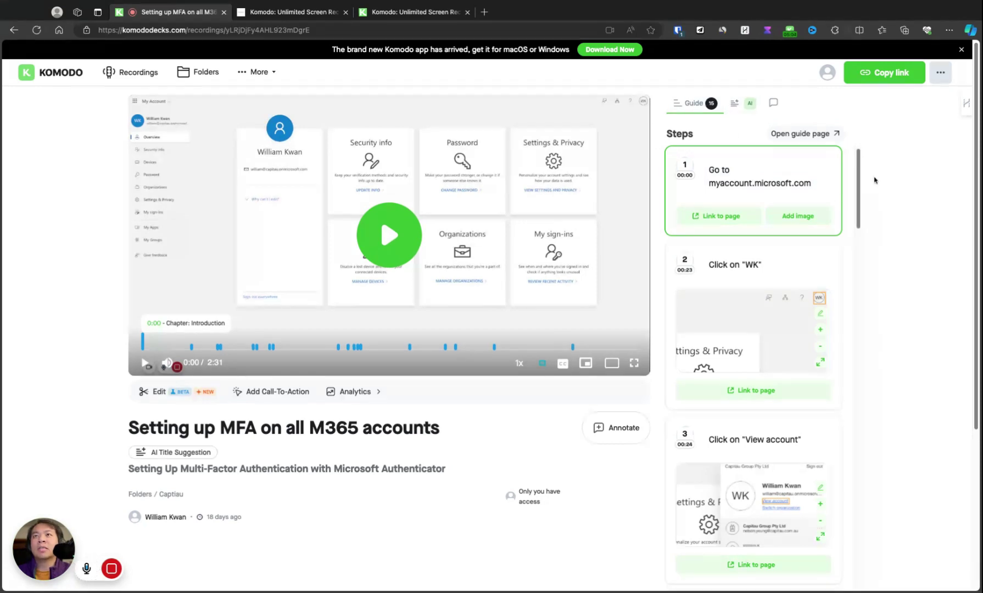
{"action": "scroll", "coordinate": [863, 177], "scroll_direction": "down", "scroll_amount": 20}
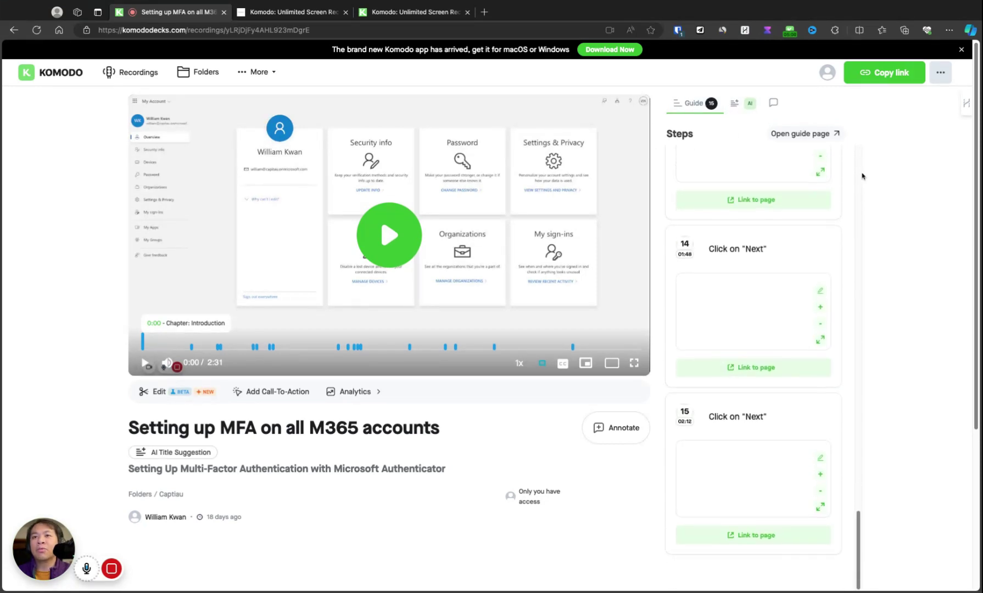
{"action": "scroll", "coordinate": [862, 176], "scroll_direction": "up", "scroll_amount": 15}
{"action": "scroll", "coordinate": [862, 176], "scroll_direction": "up", "scroll_amount": 10}
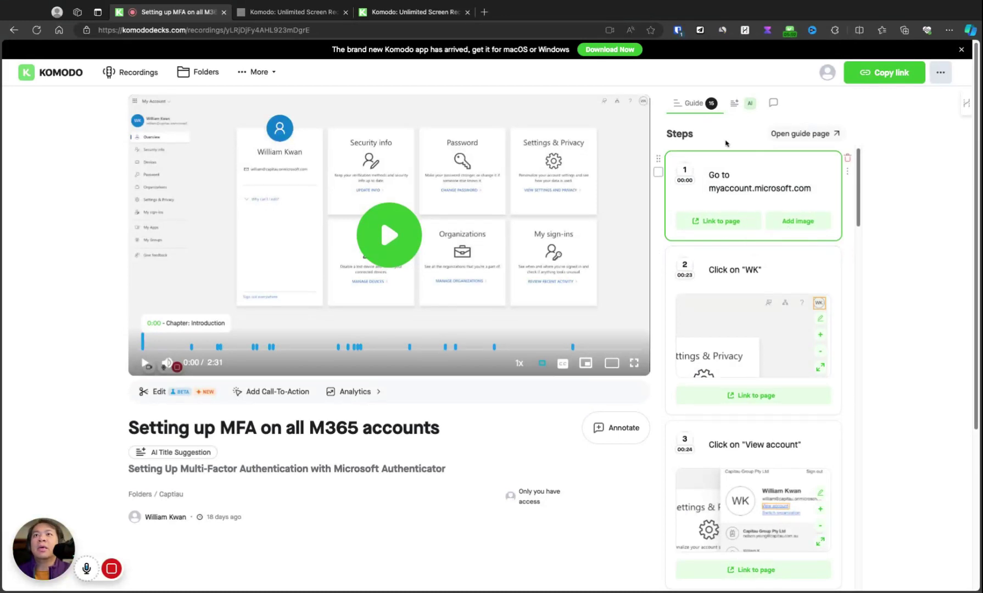
- Show the recording's AI summary with chapters and action items, and move the video playback position to 1:21
{"action": "left_click", "coordinate": [743, 113]}
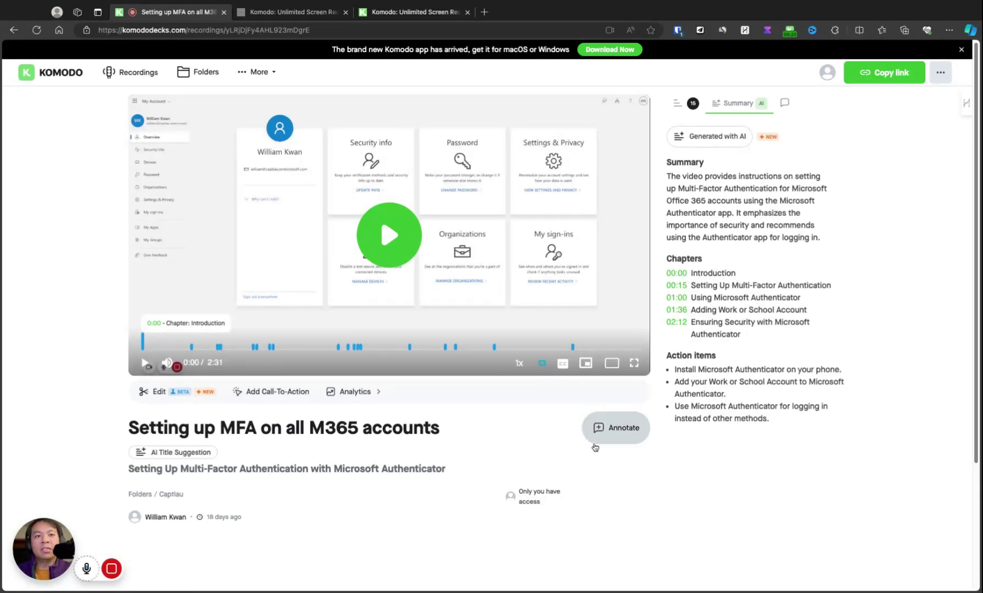
{"action": "mouse_move", "coordinate": [171, 570]}
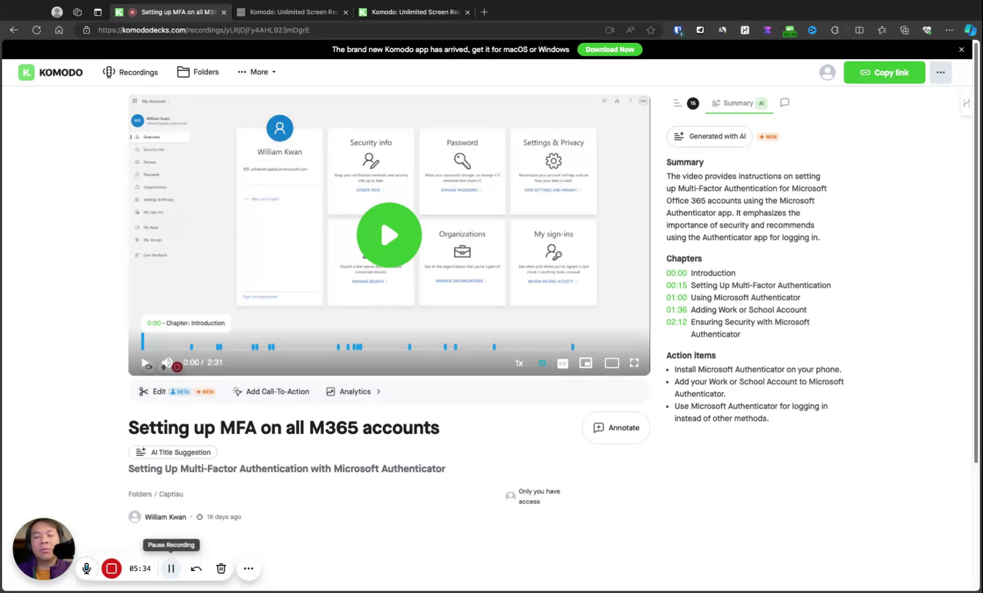
{"action": "left_click", "coordinate": [410, 346]}
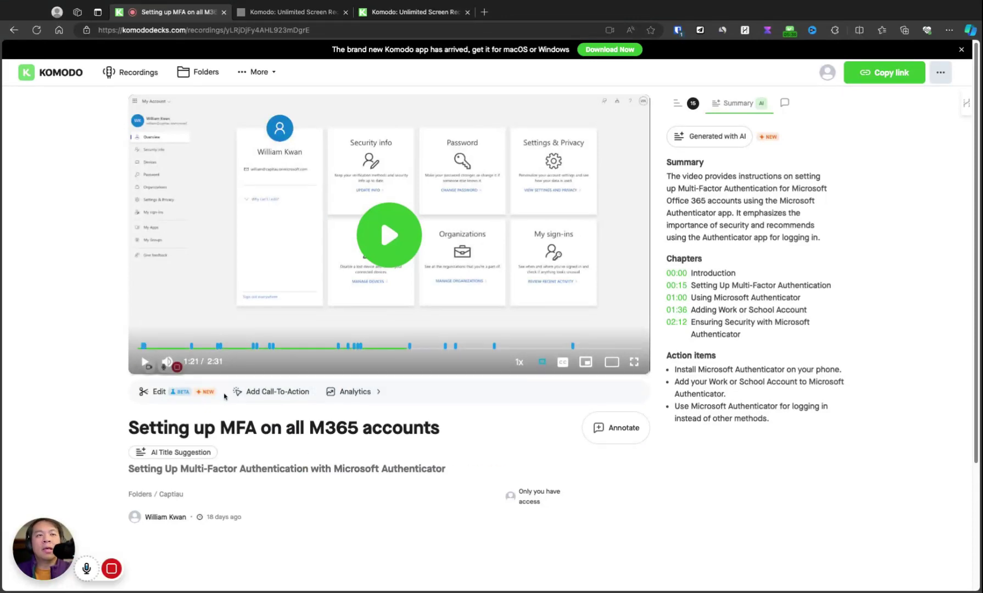
{"action": "left_click", "coordinate": [260, 396]}
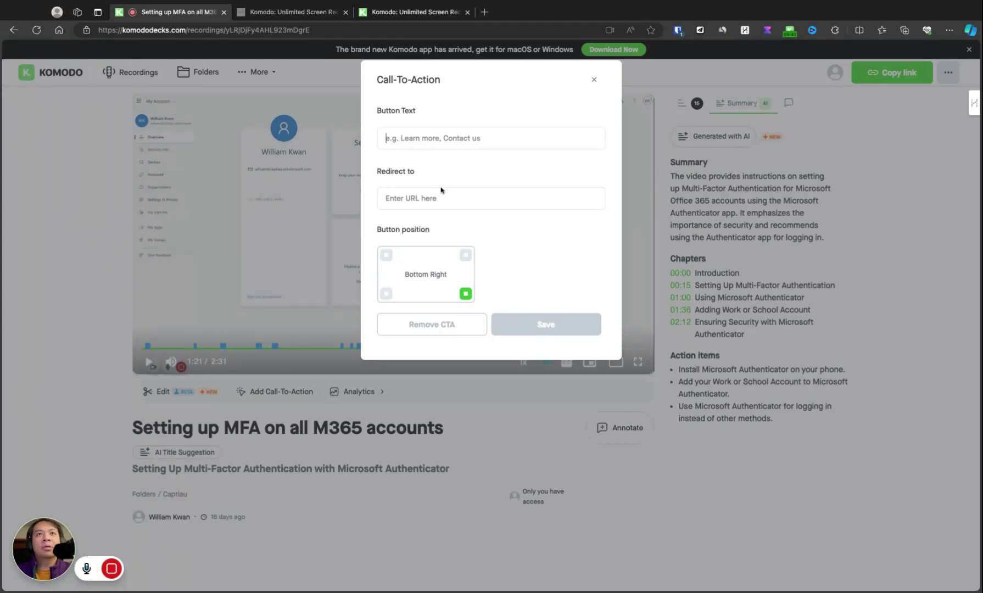
{"action": "type", "text": "Lear"}
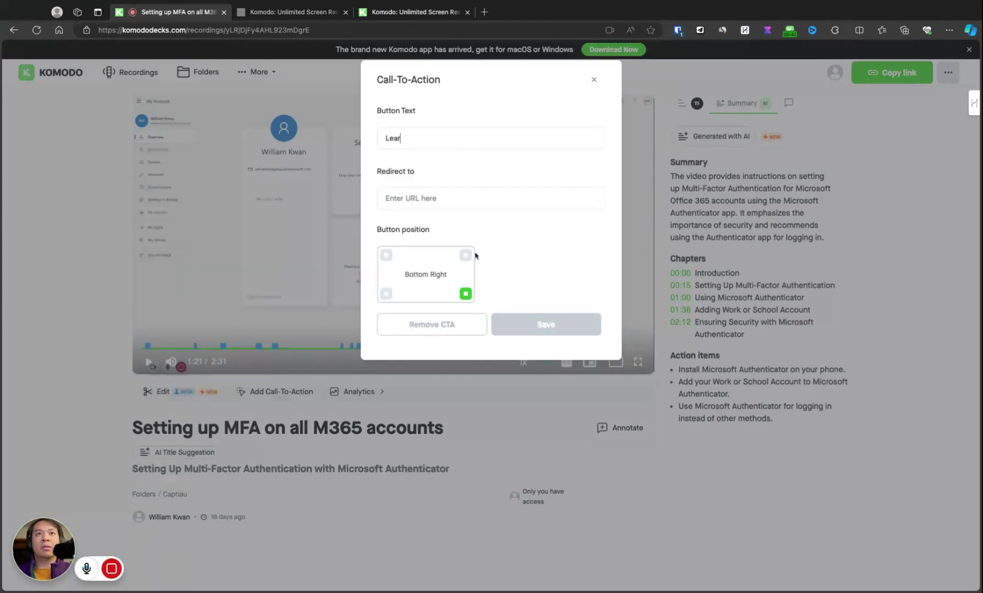
{"action": "type", "text": "n MOr"}
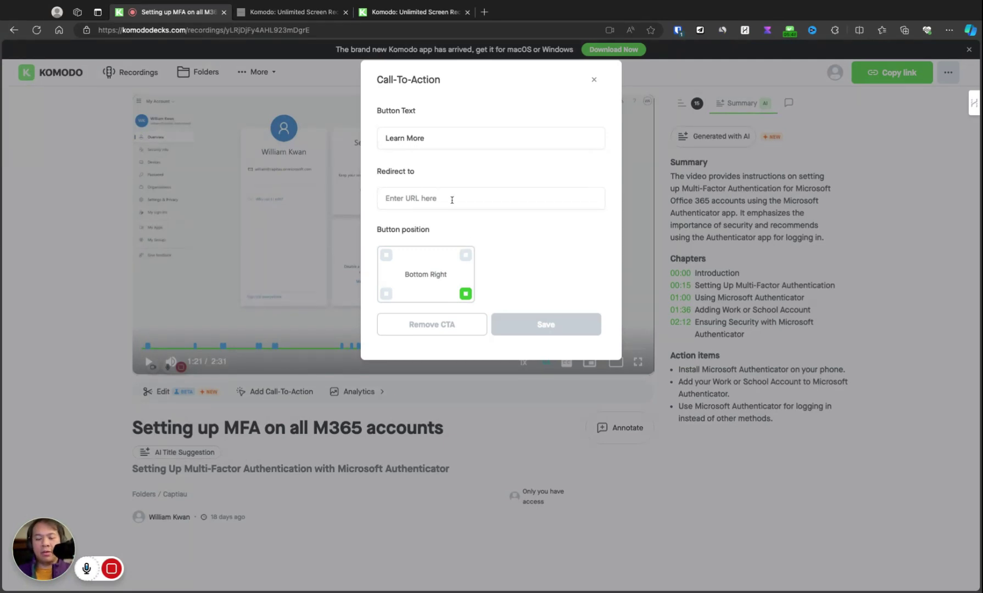
{"action": "type", "text": "www.googo"}
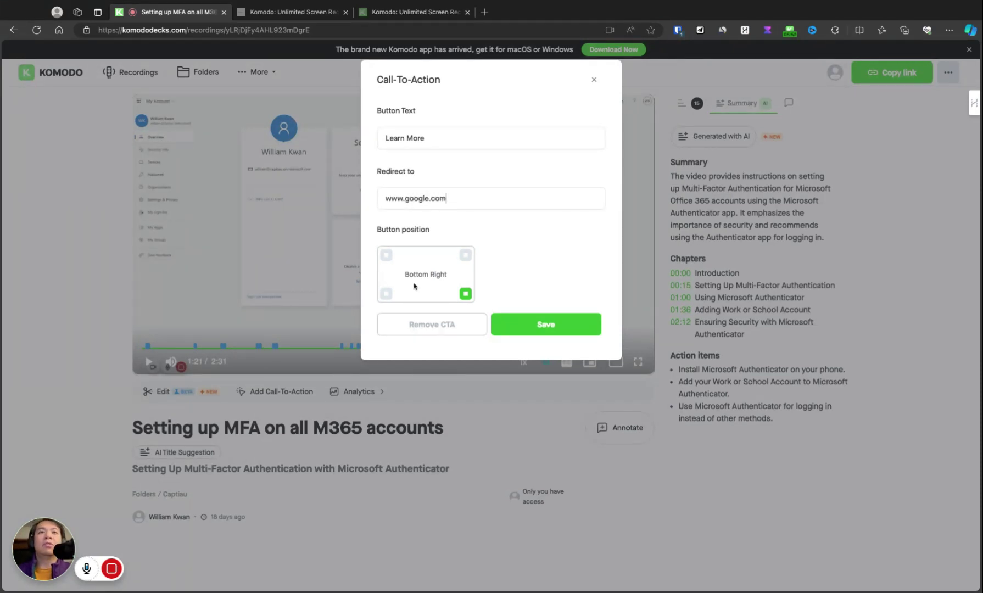
{"action": "left_click", "coordinate": [465, 254]}
{"action": "left_click", "coordinate": [465, 292]}
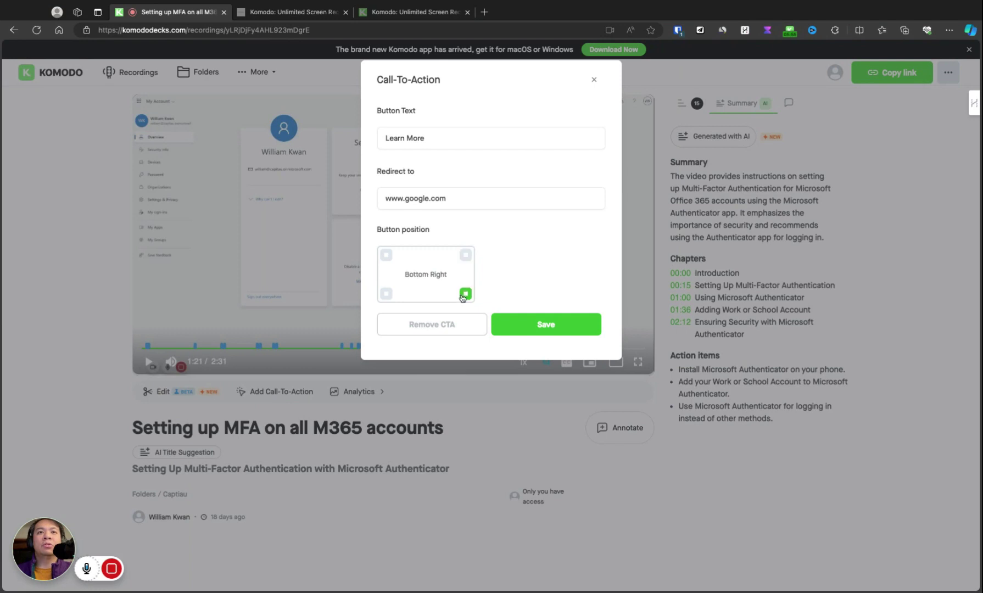
{"action": "left_click", "coordinate": [519, 323]}
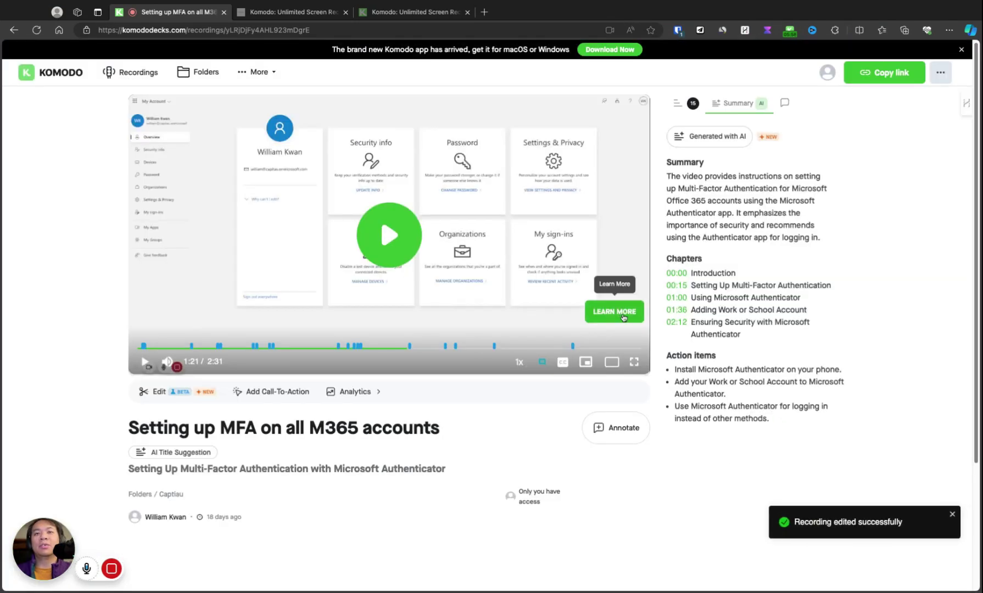
- Test the Learn More button's link, close the page it opens, and view the recording's video analytics
{"action": "left_click", "coordinate": [594, 319]}
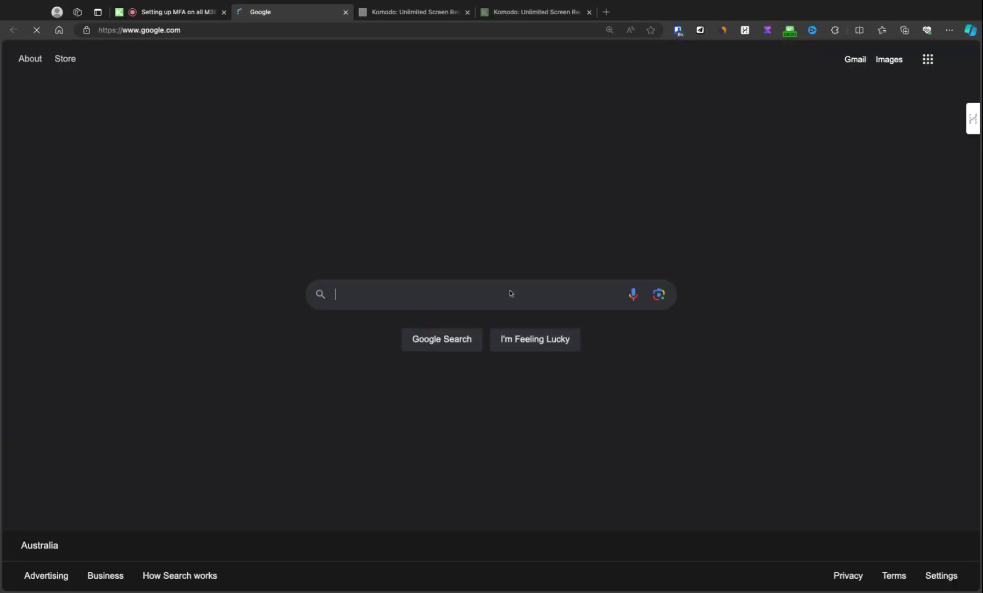
{"action": "left_click", "coordinate": [346, 13]}
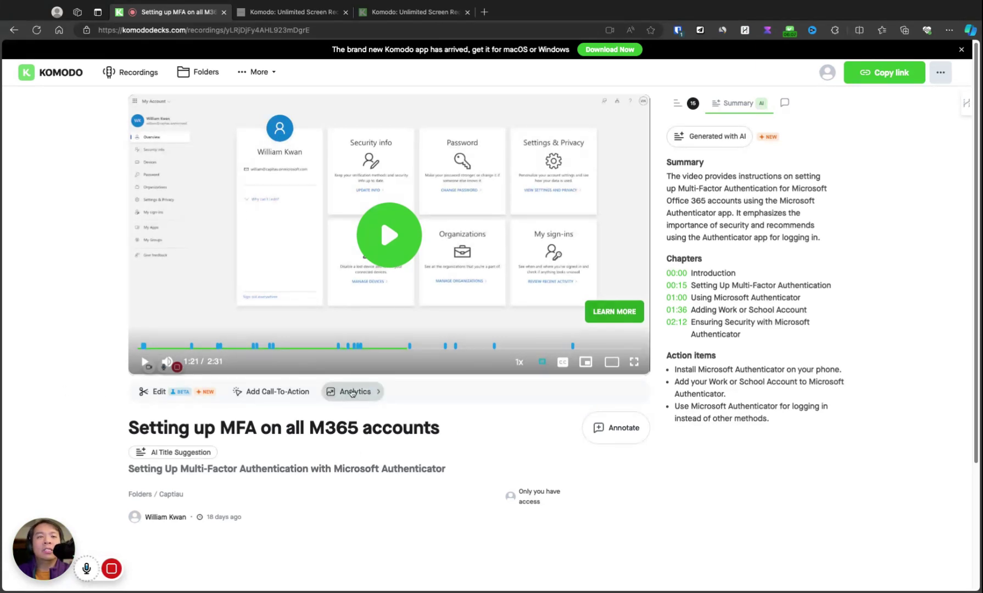
{"action": "left_click", "coordinate": [352, 392]}
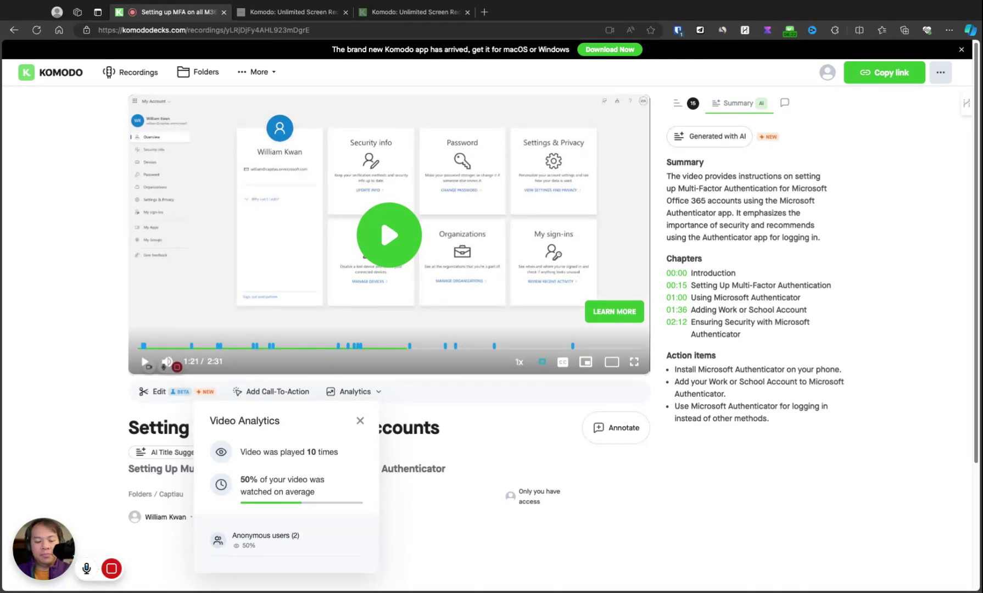
{"action": "left_click", "coordinate": [176, 570]}
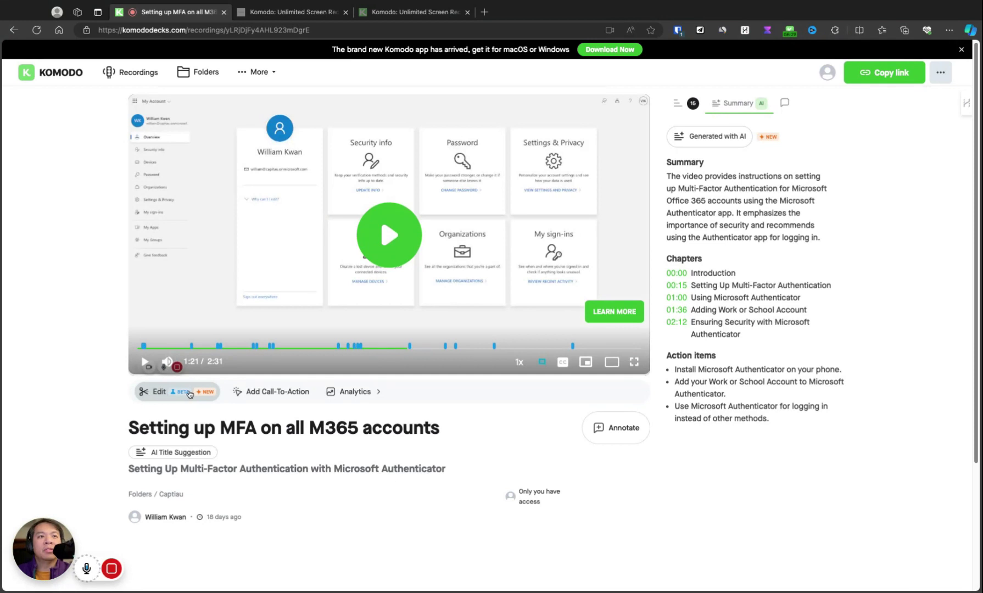
- Open the MFA recording in the video editor and look along its transcript timeline
{"action": "left_click", "coordinate": [187, 392]}
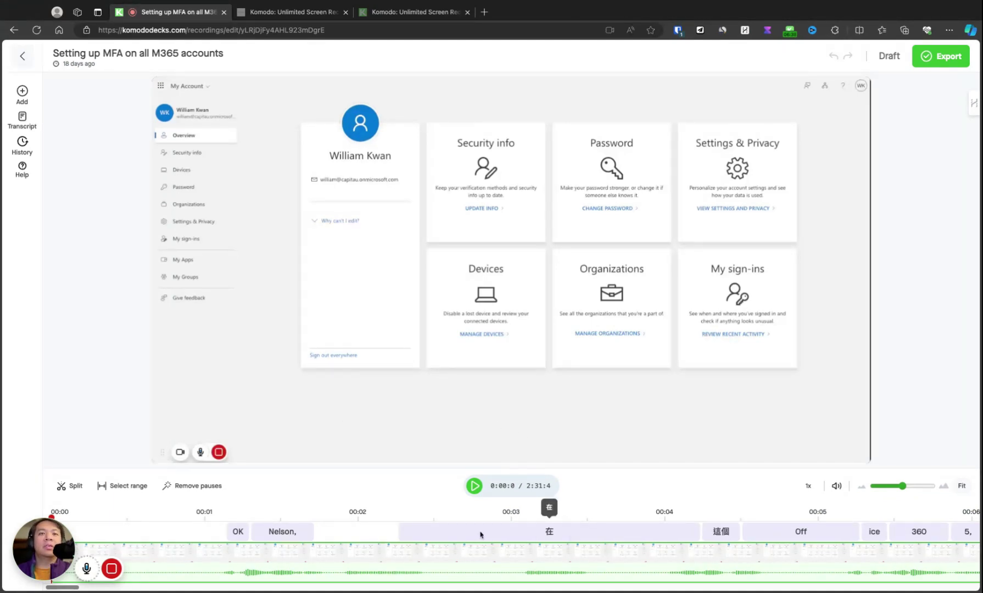
{"action": "scroll", "coordinate": [550, 531], "scroll_direction": "right", "scroll_amount": 10}
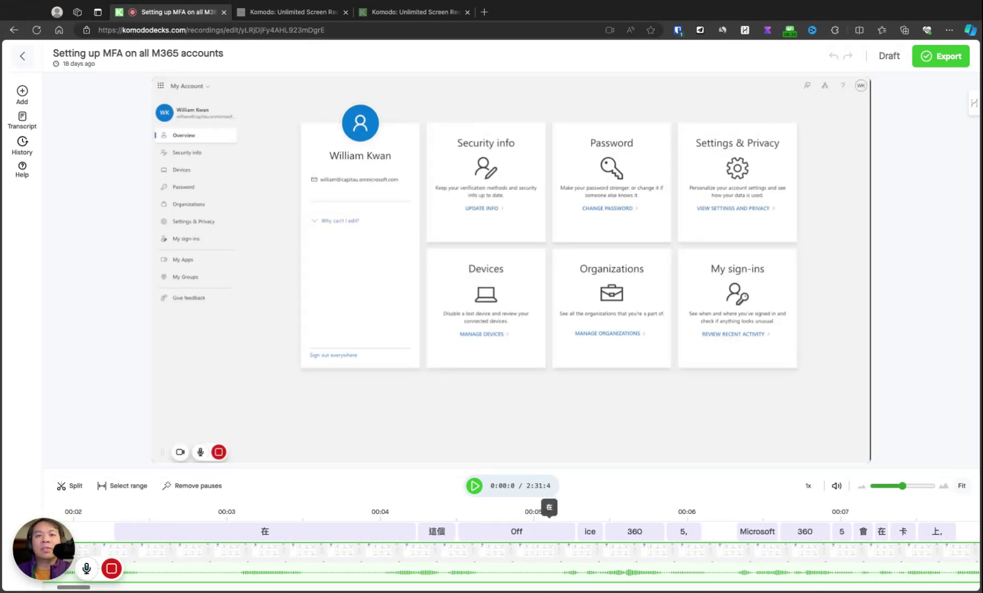
- Show the full video transcript and jump to several of its words, ending at 但 around 0:55
{"action": "scroll", "coordinate": [383, 531], "scroll_direction": "right", "scroll_amount": 6}
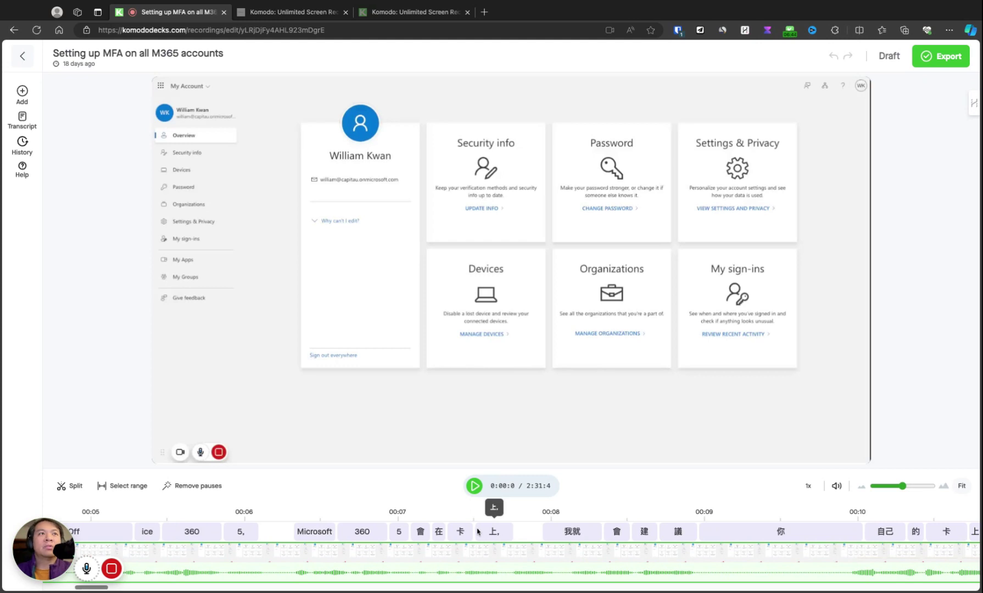
{"action": "left_click", "coordinate": [31, 124]}
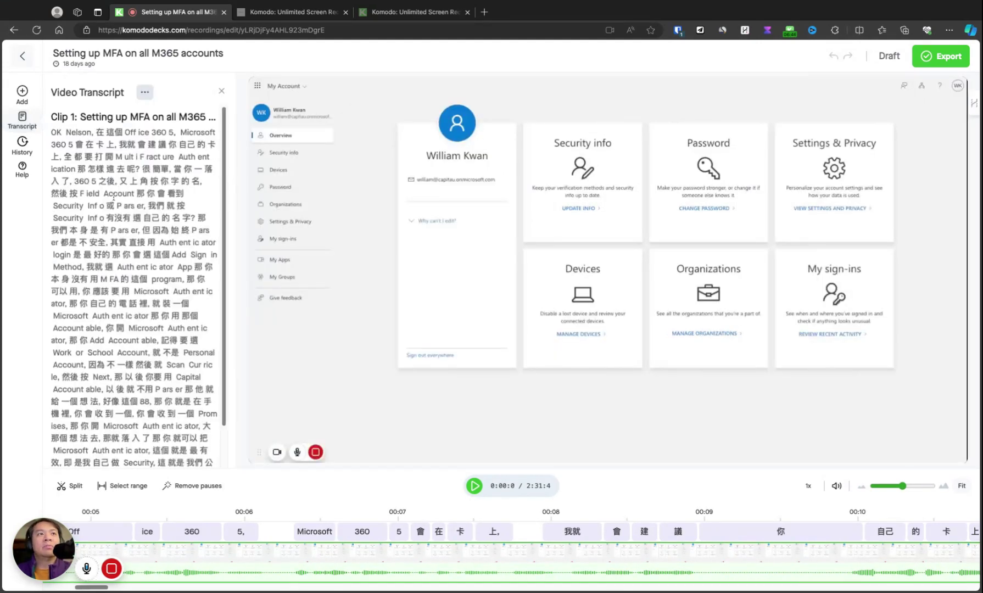
{"action": "scroll", "coordinate": [219, 384], "scroll_direction": "down", "scroll_amount": 2}
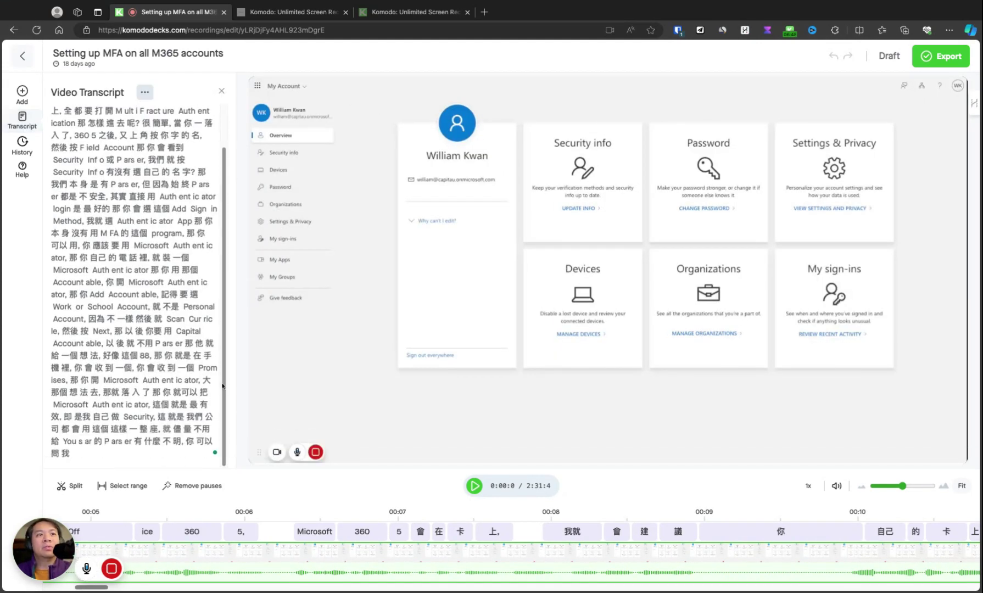
{"action": "left_click", "coordinate": [135, 309]}
{"action": "left_click", "coordinate": [126, 247]}
{"action": "left_click", "coordinate": [114, 185]}
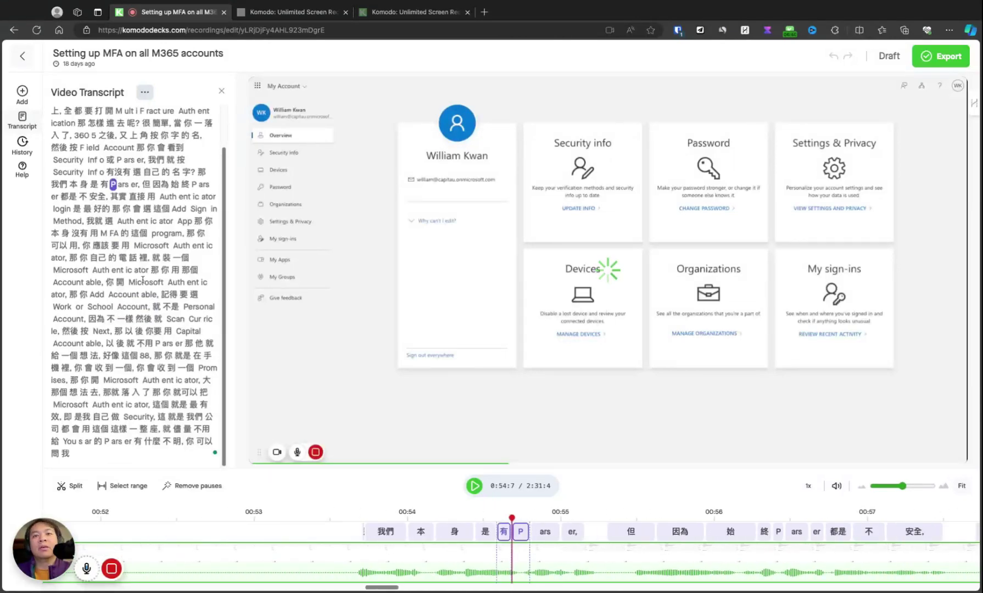
{"action": "left_click", "coordinate": [146, 185]}
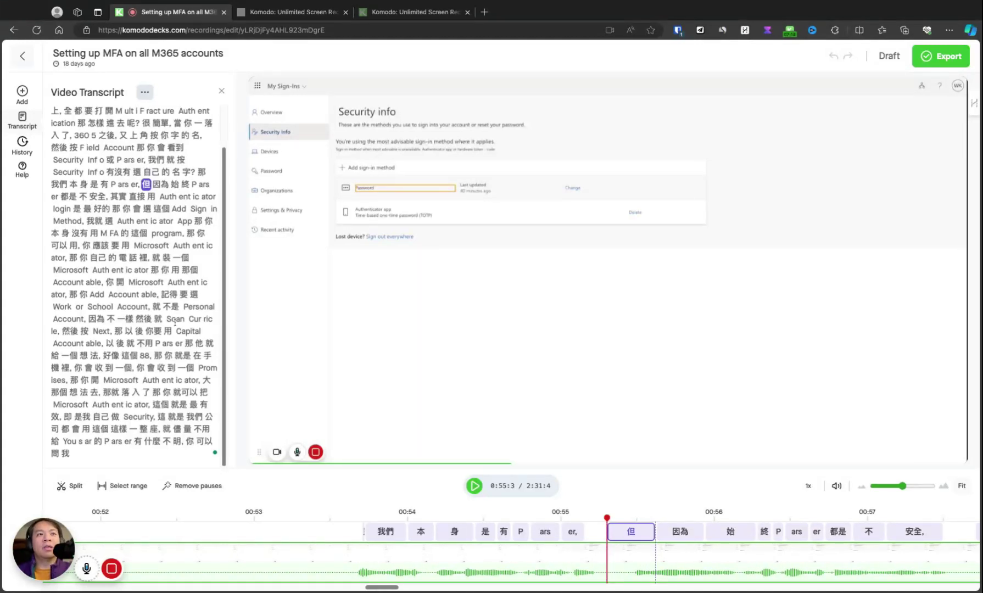
- Delete the transcript passage running from 那你可以用 through "Microsoft Auth ent ic", just after "program,"
{"action": "left_click", "coordinate": [172, 237]}
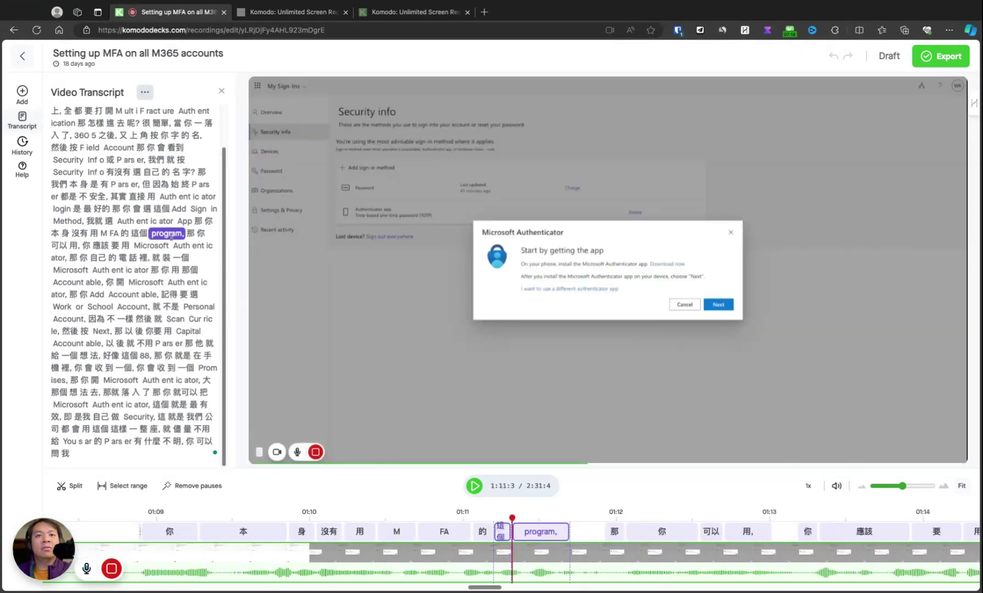
{"action": "key", "text": "Delete"}
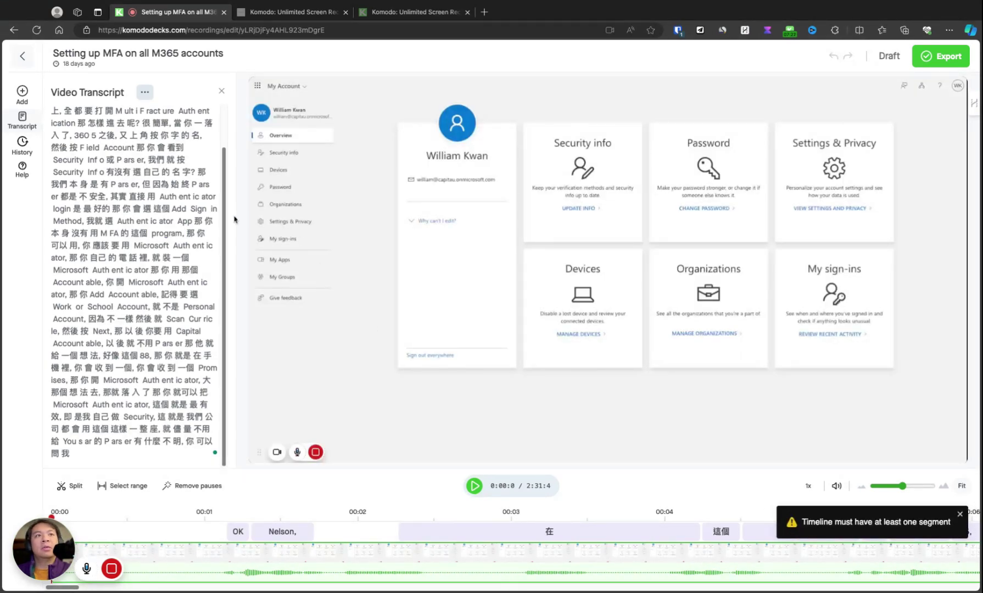
{"action": "left_click", "coordinate": [202, 223]}
{"action": "left_click_drag", "start_coordinate": [209, 246], "coordinate": [191, 233]}
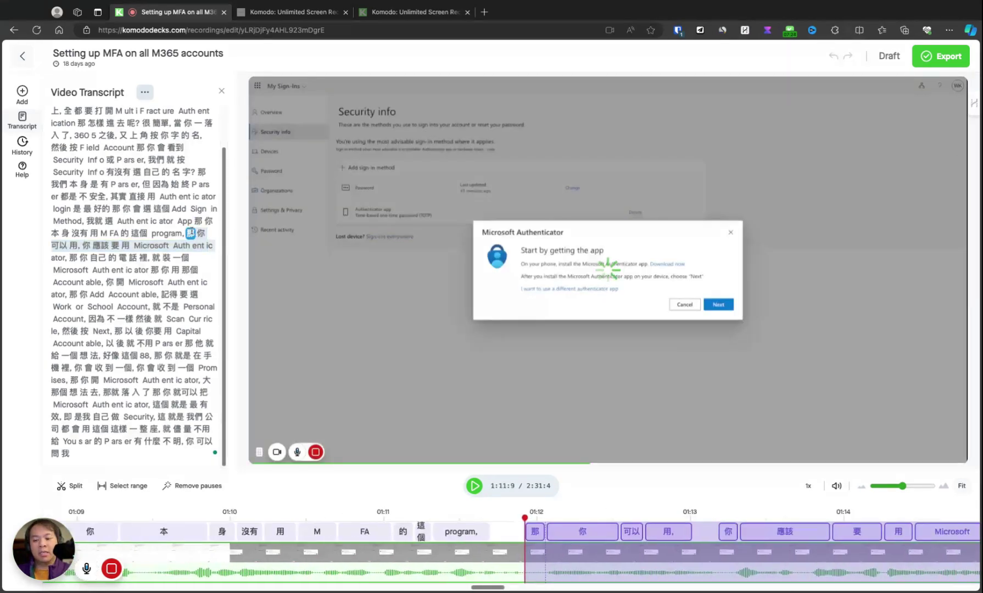
{"action": "key", "text": "Delete"}
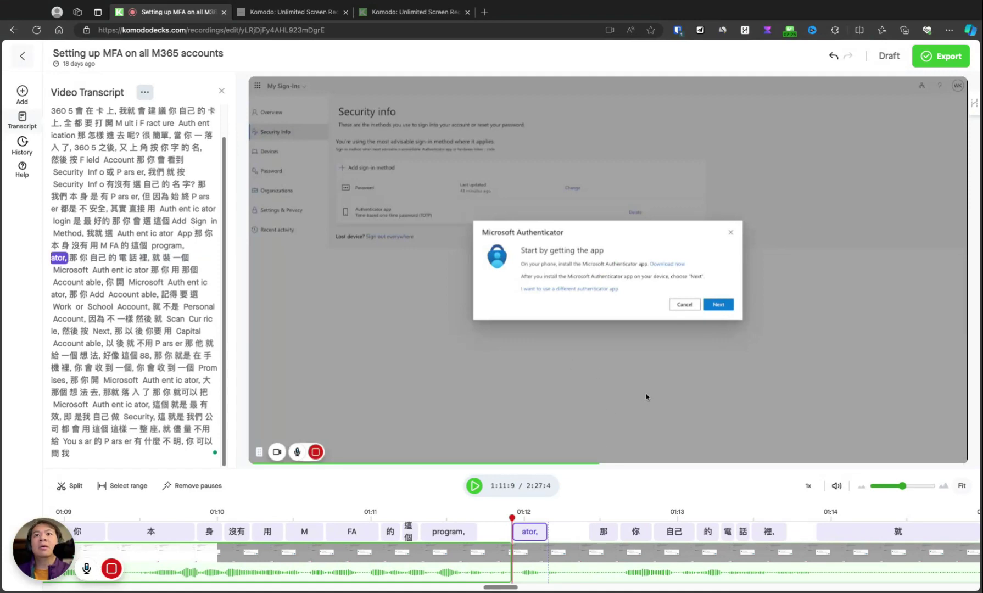
- Leave and reopen the video editor, and restore the "Initialize timeline" version from the version history
{"action": "left_click", "coordinate": [23, 56]}
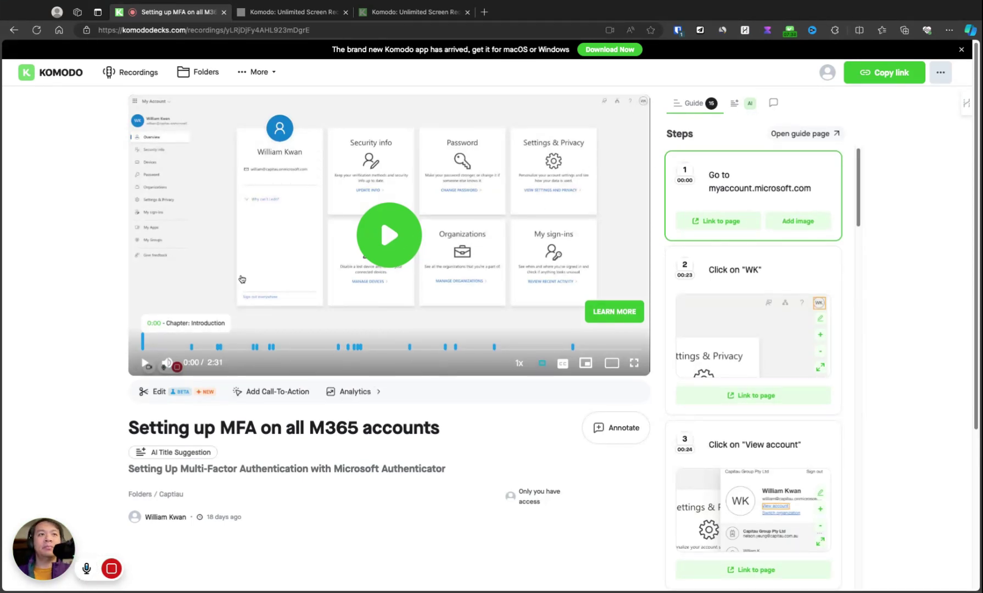
{"action": "left_click", "coordinate": [159, 391]}
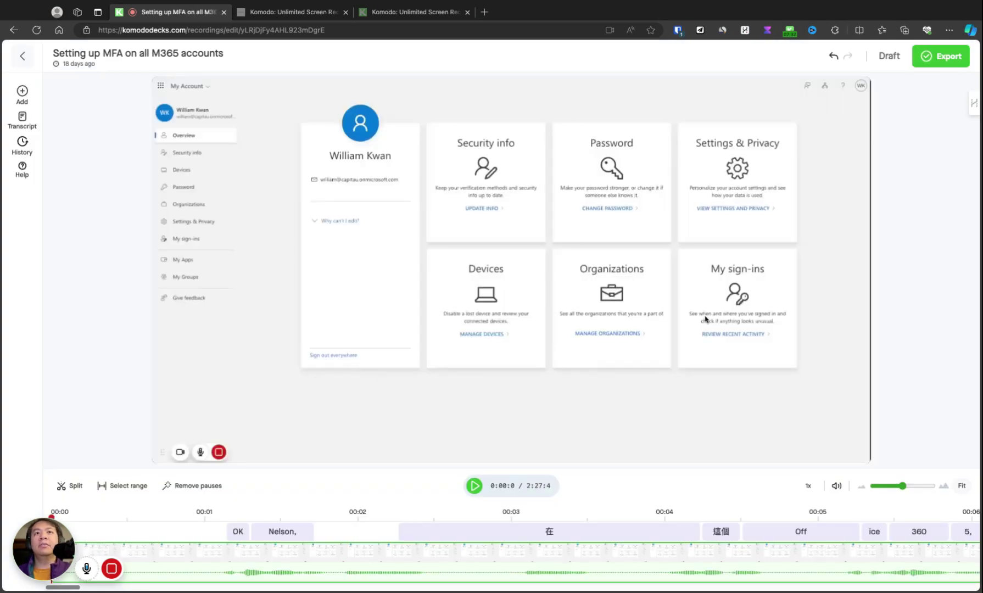
{"action": "left_click", "coordinate": [22, 144]}
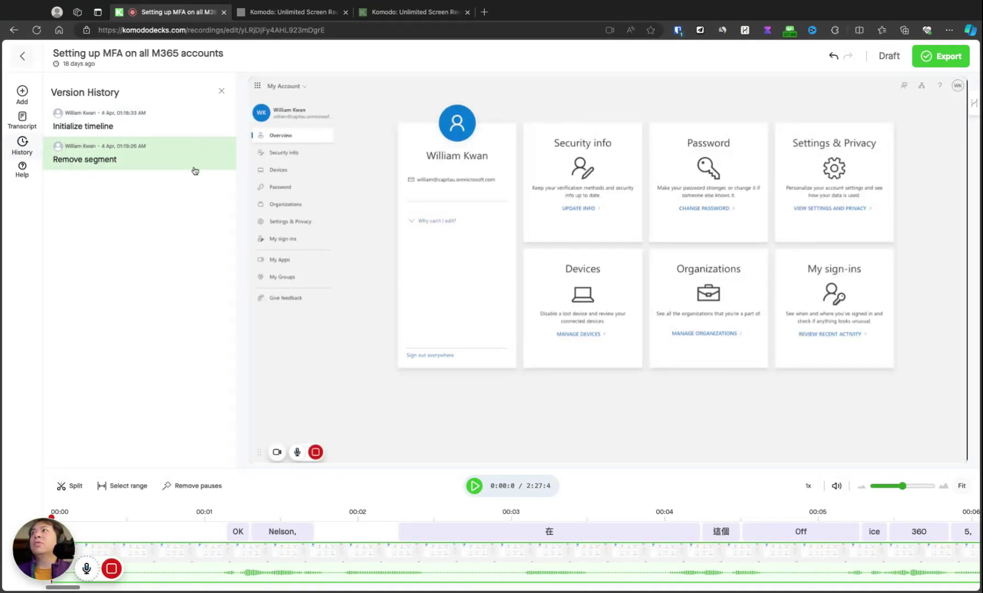
{"action": "left_click", "coordinate": [220, 127]}
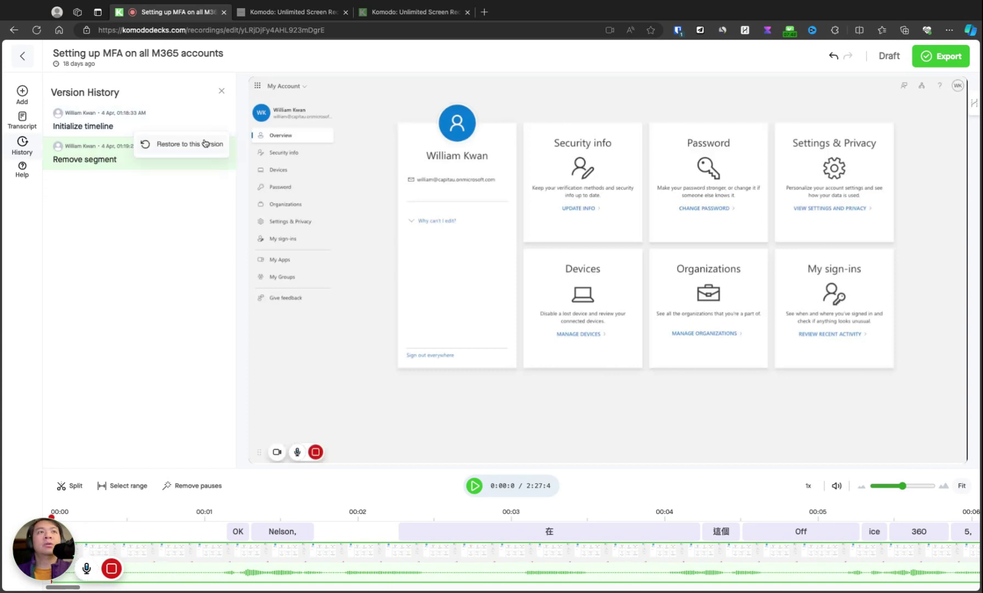
{"action": "left_click", "coordinate": [204, 144]}
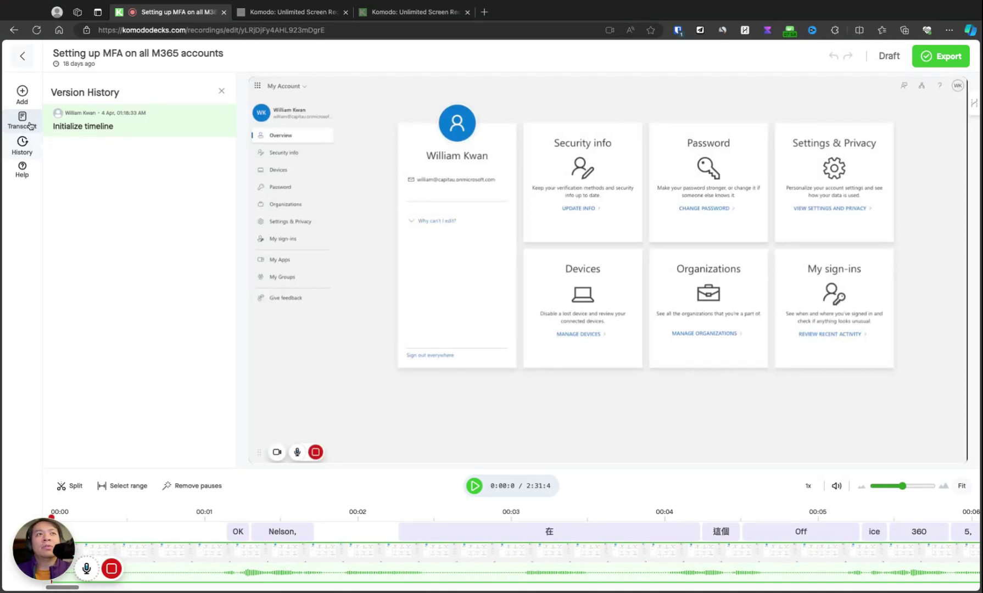
- Look through the library videos available to add as media, and close the list without adding any
{"action": "left_click", "coordinate": [22, 95]}
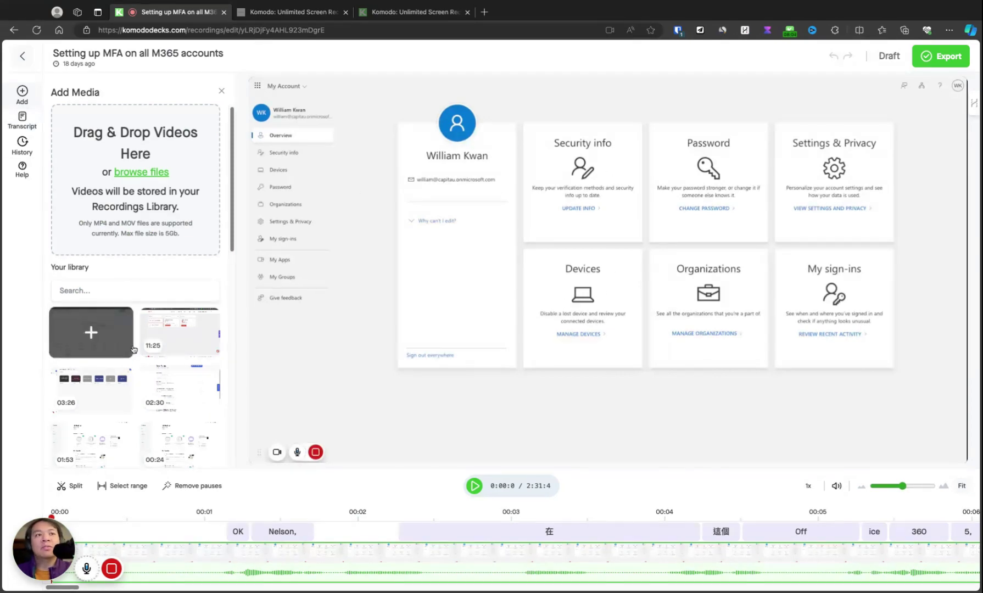
{"action": "scroll", "coordinate": [140, 378], "scroll_direction": "down", "scroll_amount": 10}
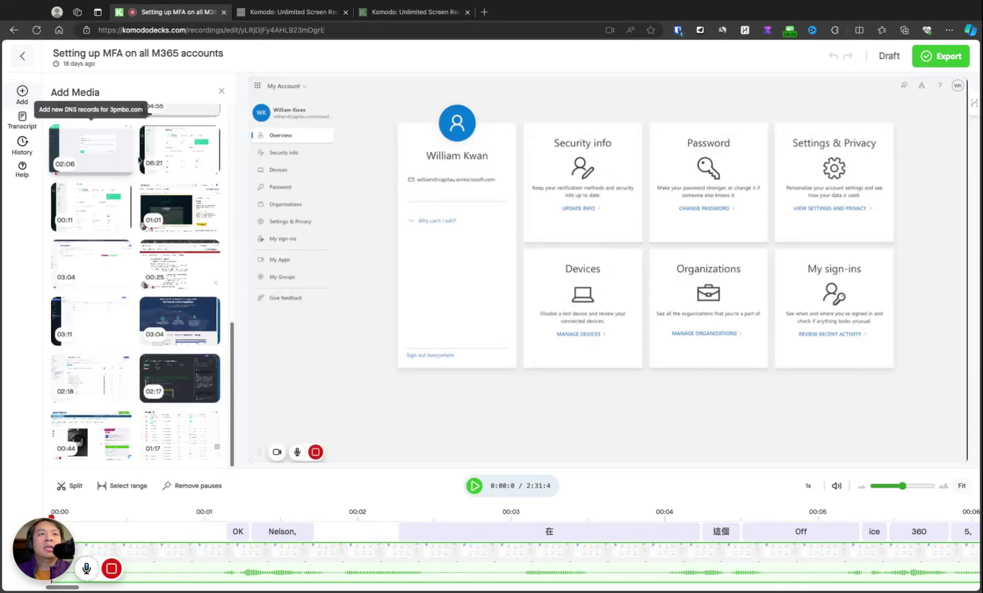
{"action": "scroll", "coordinate": [172, 416], "scroll_direction": "up", "scroll_amount": 8}
{"action": "scroll", "coordinate": [172, 416], "scroll_direction": "up", "scroll_amount": 3}
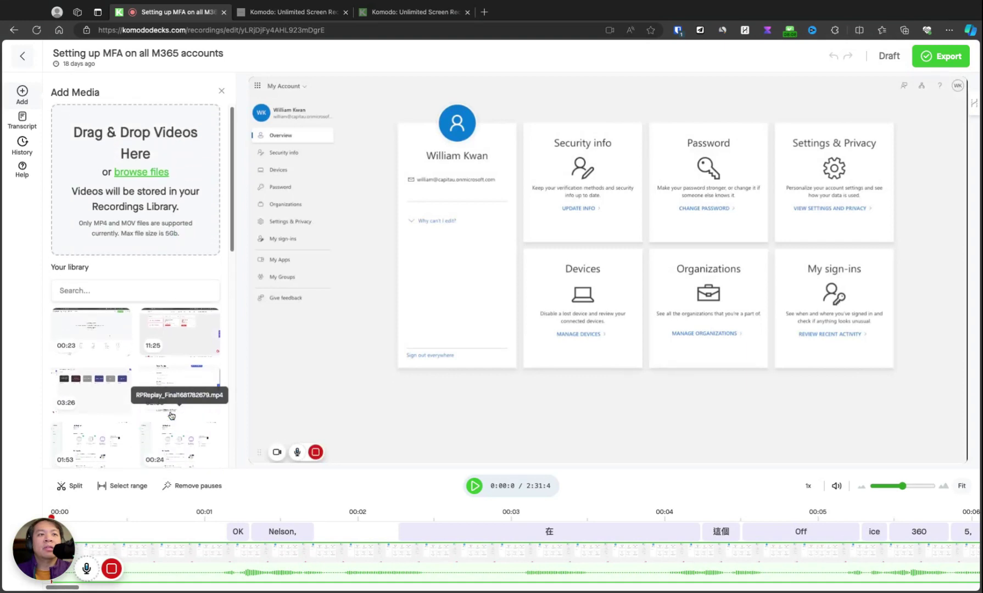
{"action": "left_click", "coordinate": [222, 91]}
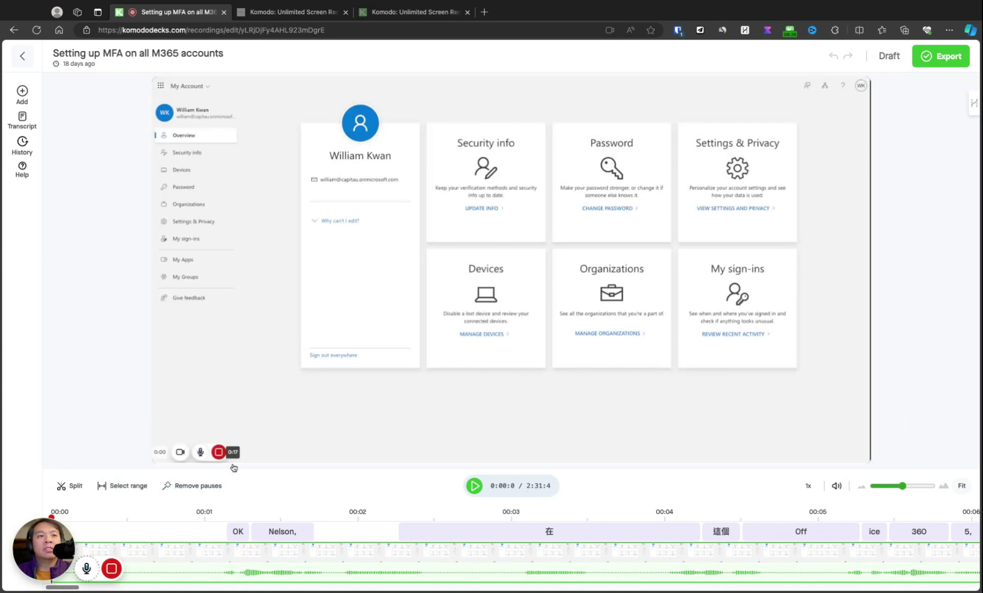
- Remove the pauses from the video, show the screen recorder's extra controls, and pause the ongoing screen recording
{"action": "left_click", "coordinate": [208, 489]}
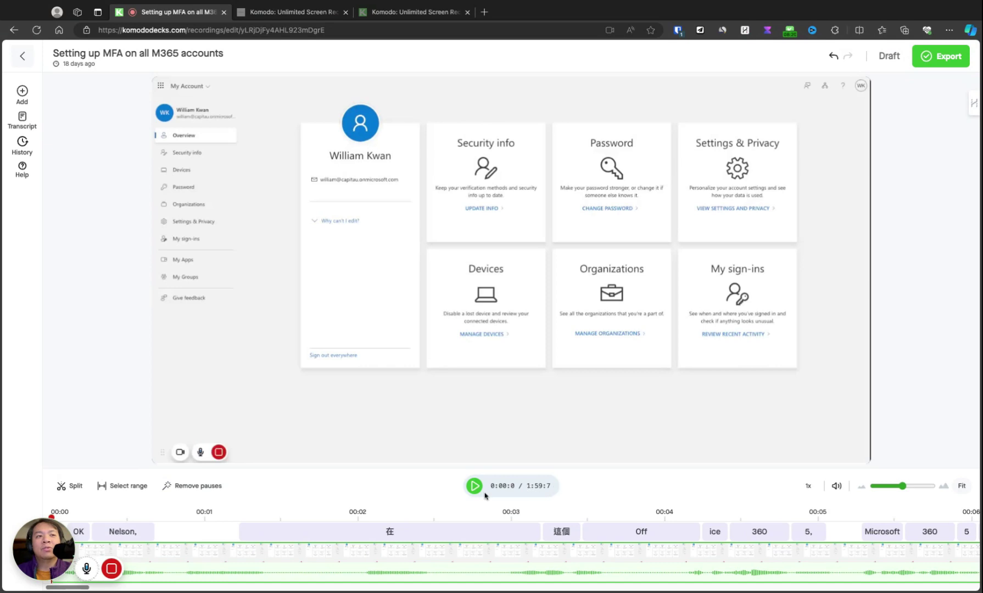
{"action": "mouse_move", "coordinate": [87, 571]}
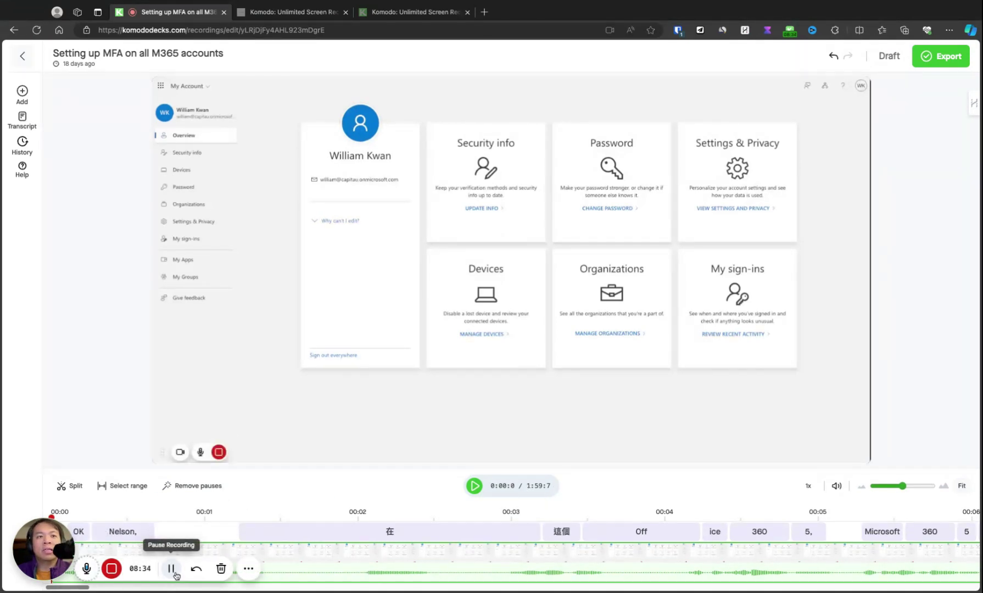
{"action": "left_click", "coordinate": [248, 569]}
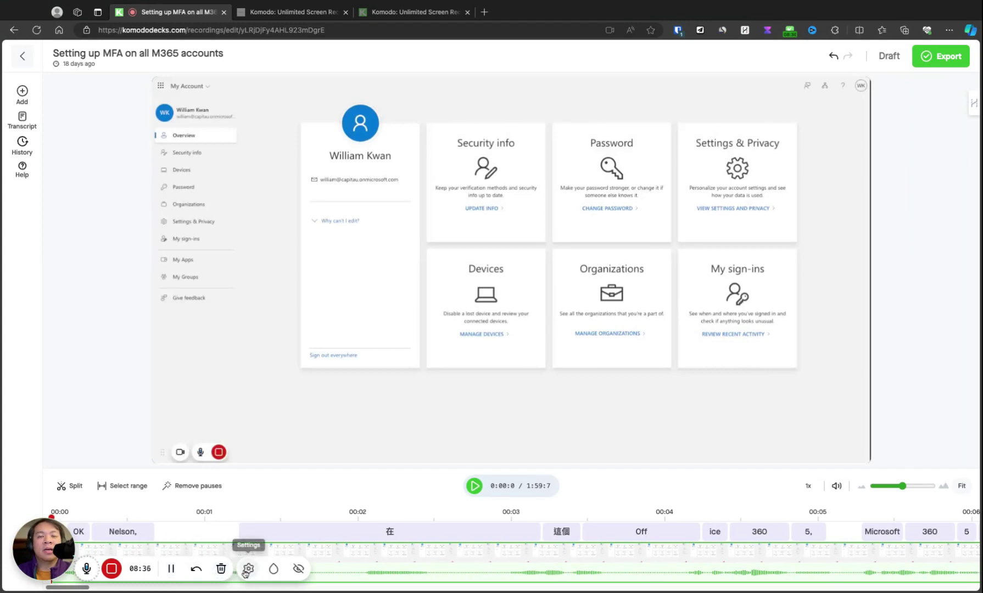
{"action": "left_click", "coordinate": [176, 574]}
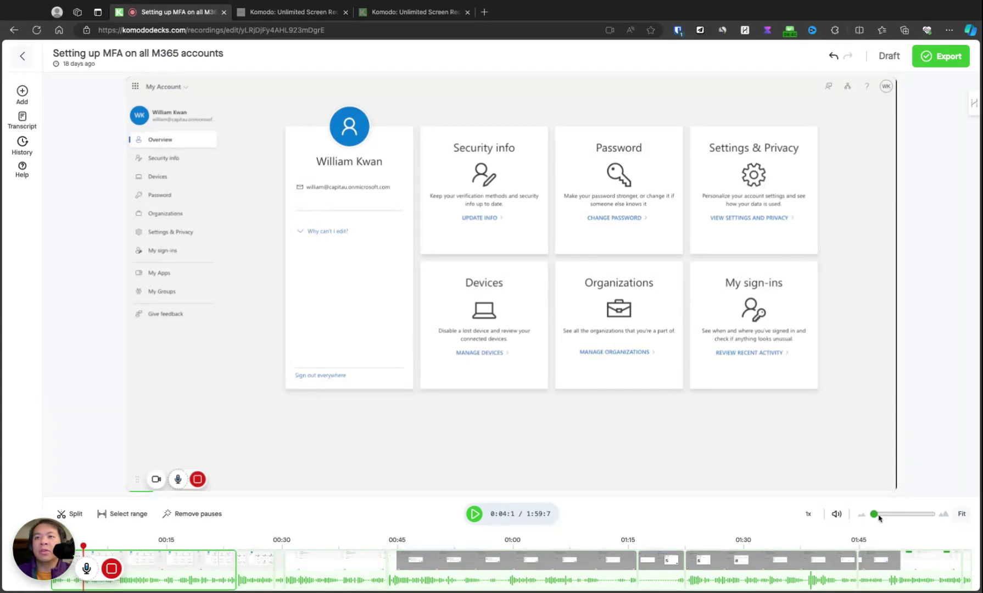
- Zoom the timeline out fully and select the video segment at about 0:34
{"action": "mouse_move", "coordinate": [875, 517]}
{"action": "left_mouse_down"}
{"action": "mouse_move", "coordinate": [933, 518]}
{"action": "mouse_move", "coordinate": [873, 514]}
{"action": "mouse_move", "coordinate": [933, 486]}
{"action": "mouse_move", "coordinate": [900, 485]}
{"action": "mouse_move", "coordinate": [874, 514]}
{"action": "left_mouse_up"}
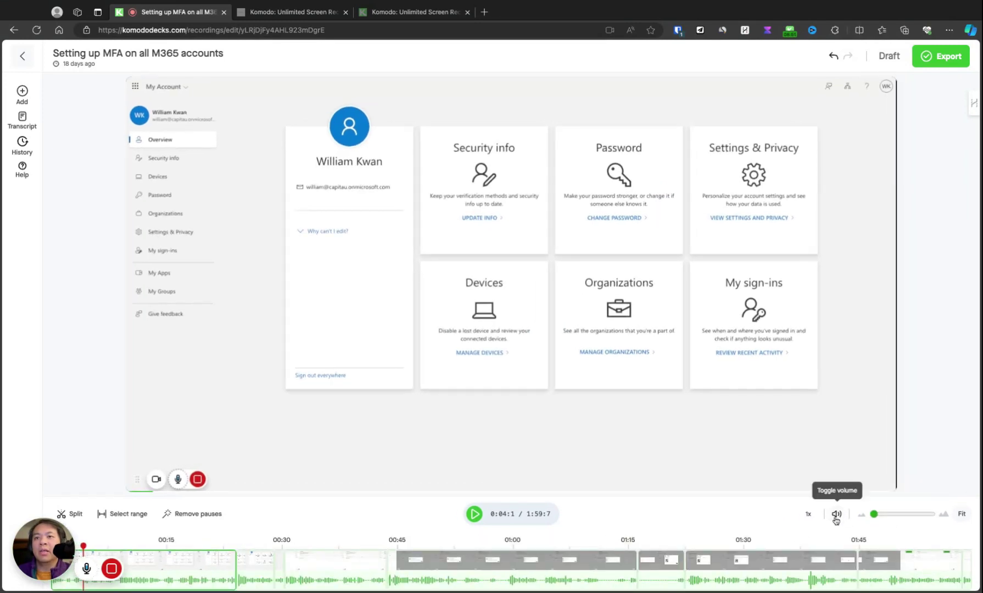
{"action": "left_click", "coordinate": [808, 514]}
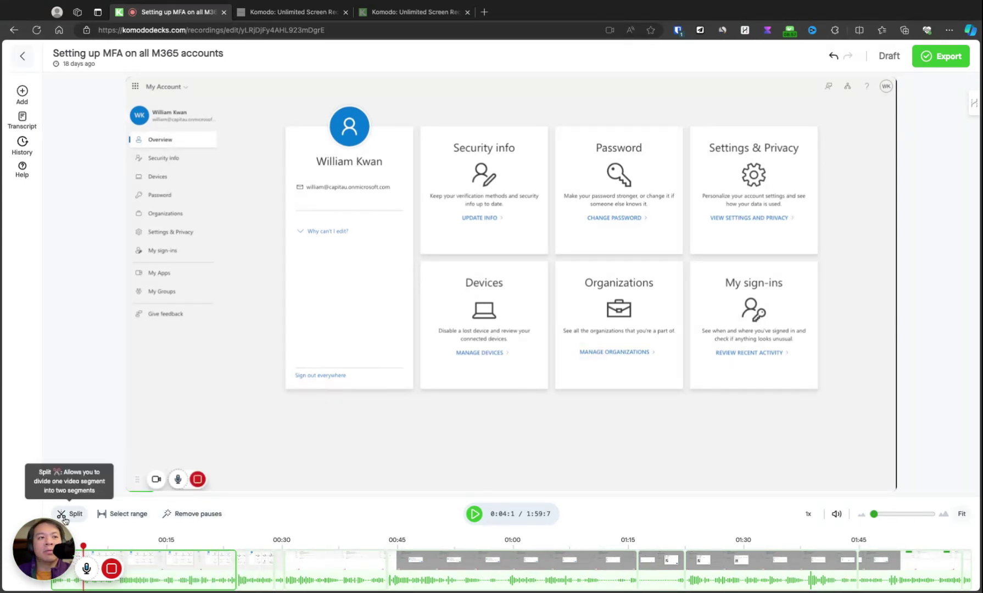
{"action": "left_click", "coordinate": [312, 569]}
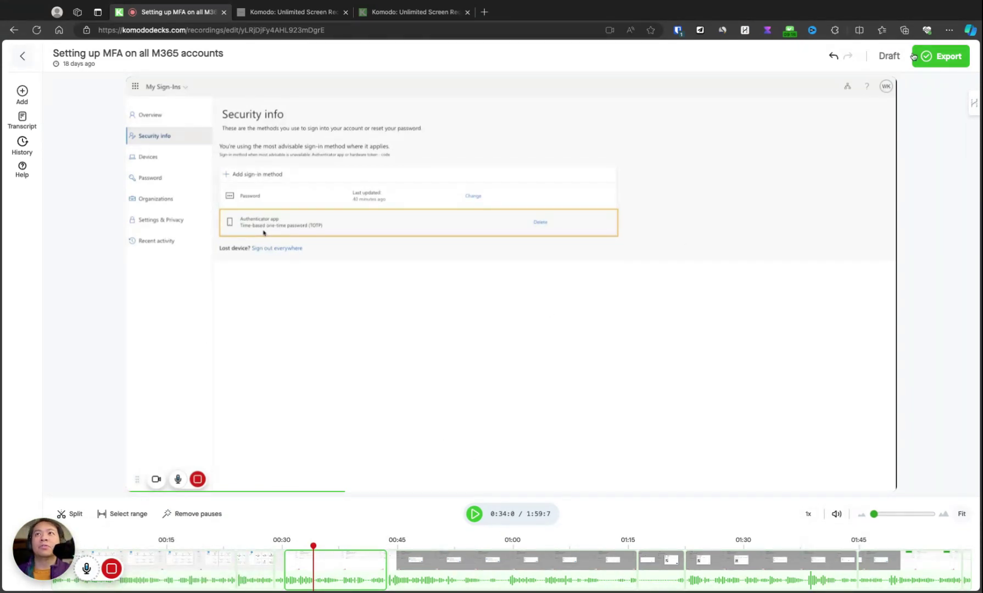
- Compare the Full Export and Quick Export options, and export the edited video with Quick Export
{"action": "left_click", "coordinate": [956, 66]}
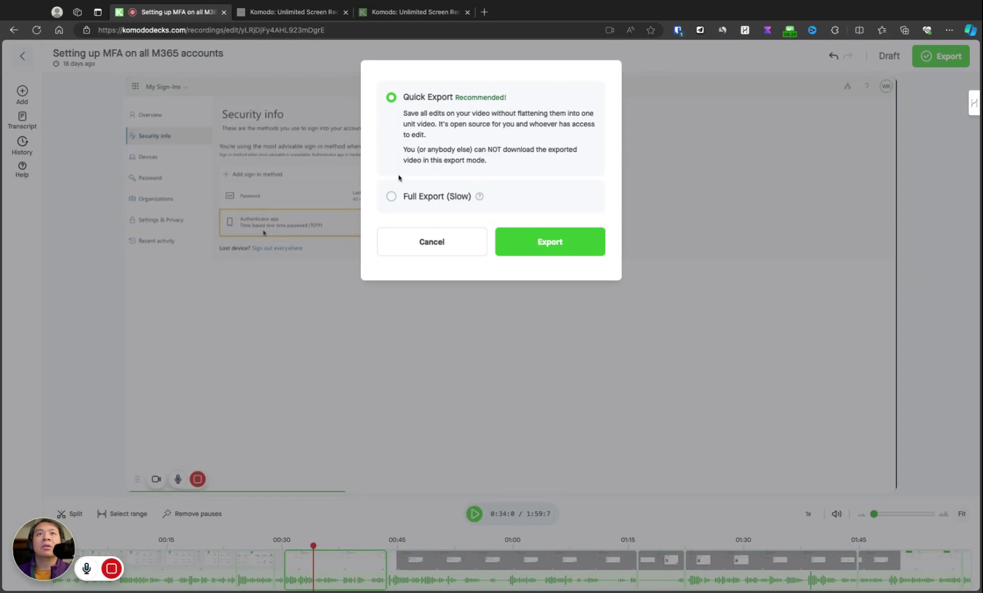
{"action": "left_click", "coordinate": [409, 198]}
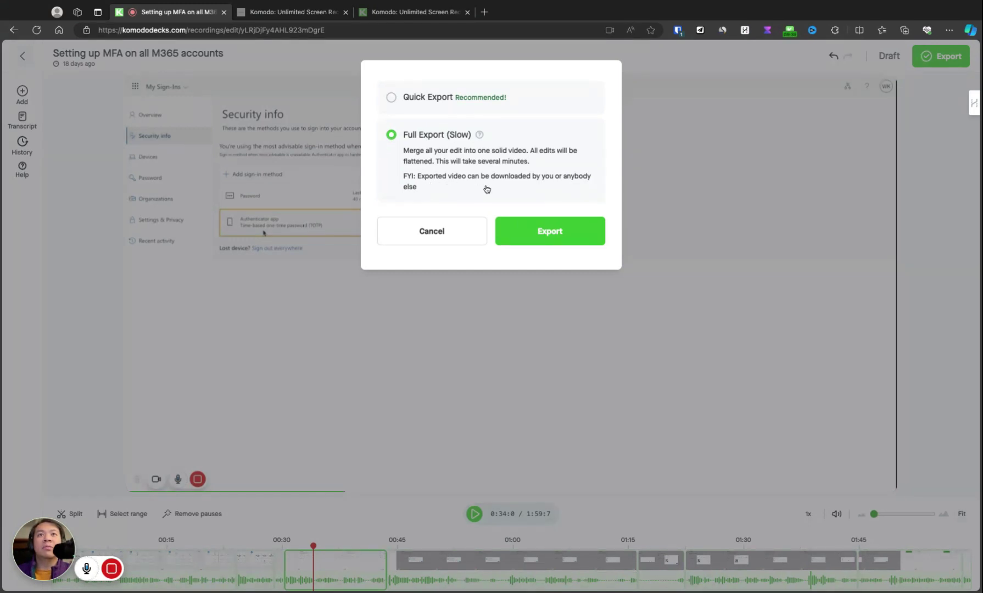
{"action": "left_click", "coordinate": [443, 100]}
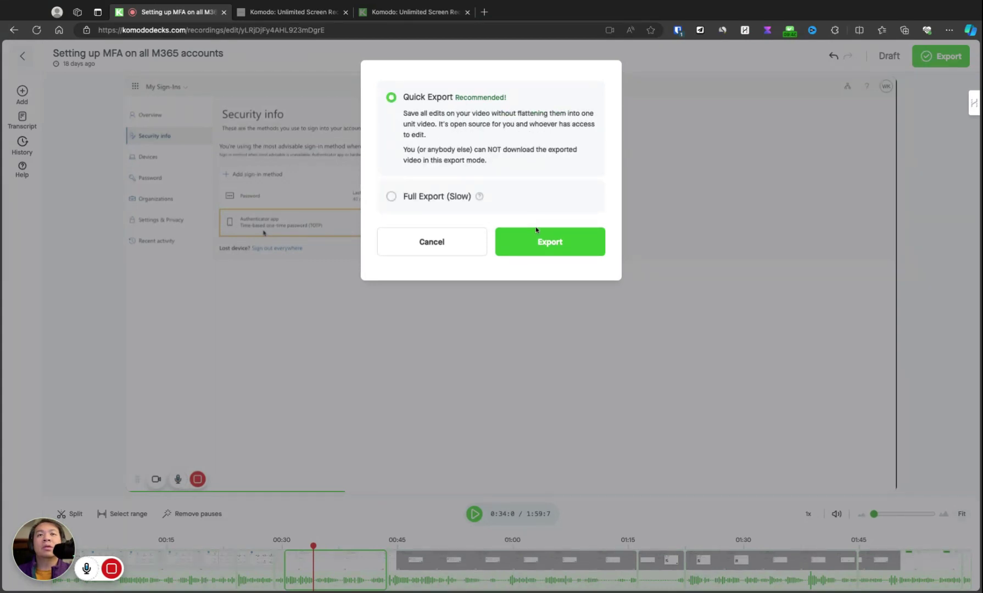
{"action": "left_click", "coordinate": [506, 242]}
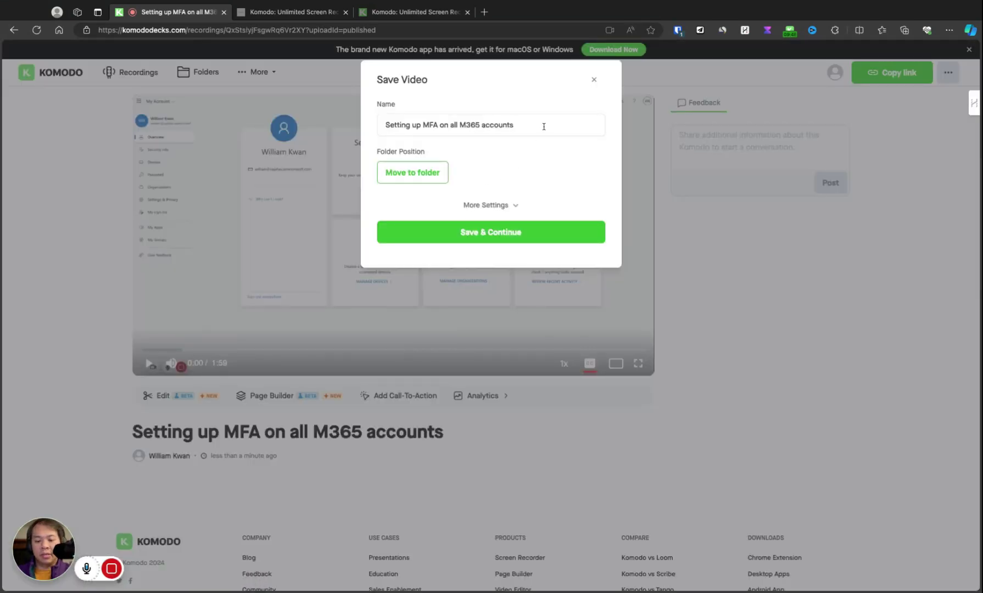
- Name the exported video "Setting up MFA on all M365 accounts (Edit)"
{"action": "key", "text": "BackSpace"}
{"action": "key", "text": "BackSpace"}
{"action": "type", "text": "Edit"}
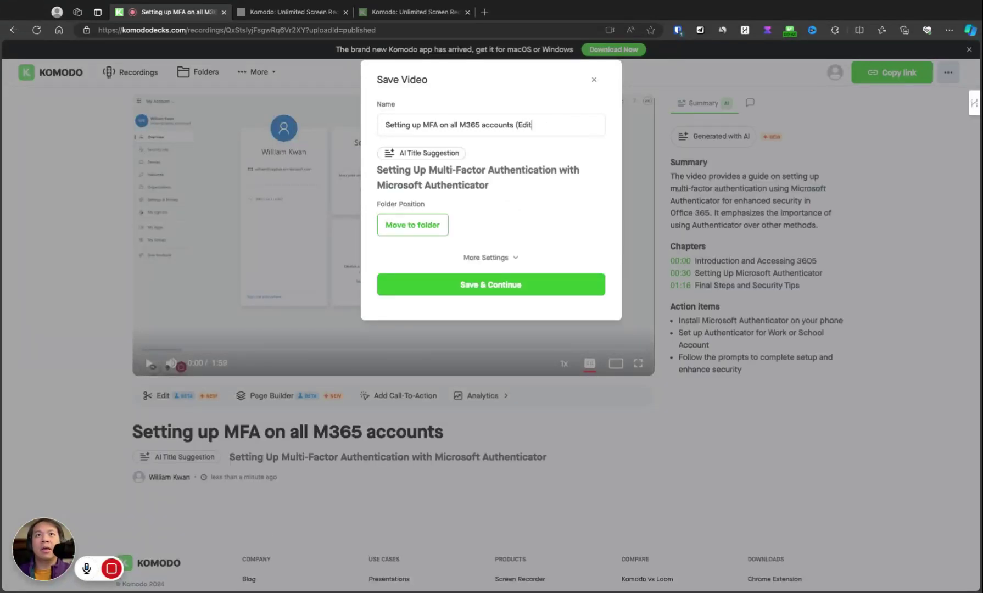
- Review the additional save settings, including the default playback rates, link expiration and password protection, leaving the rate at 1x and both toggles off
{"action": "left_click", "coordinate": [480, 257]}
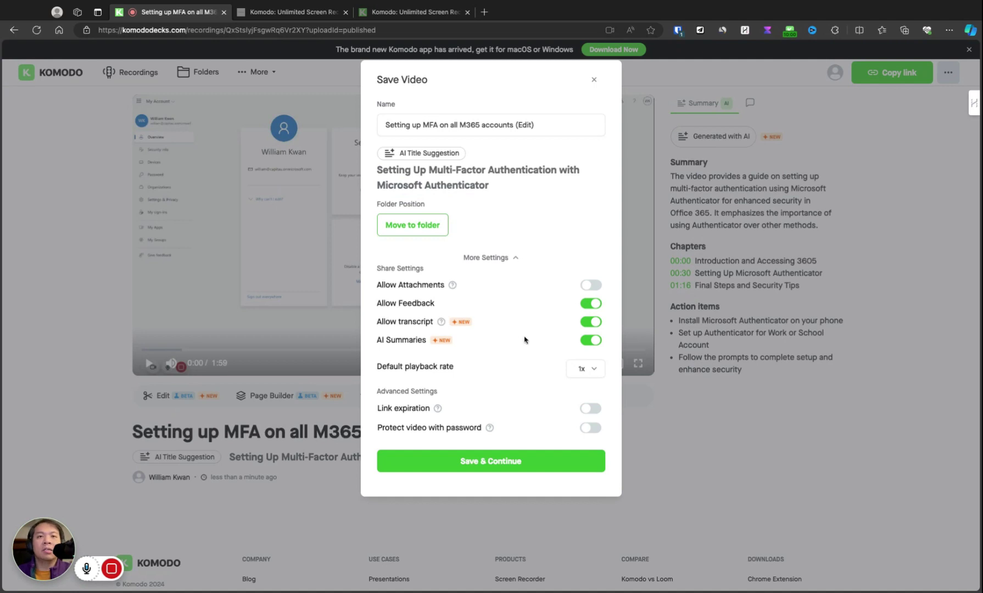
{"action": "left_click", "coordinate": [585, 370]}
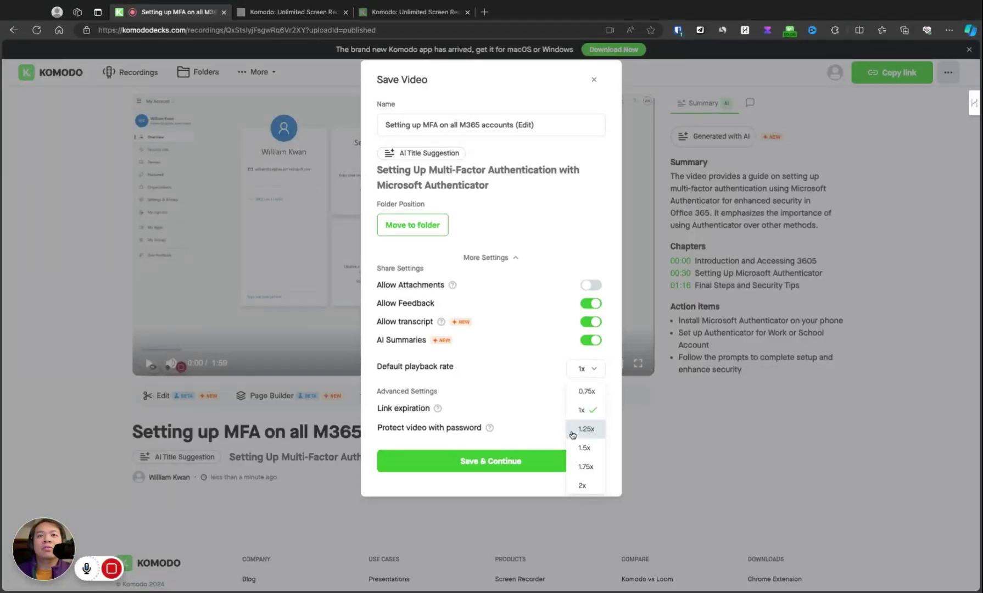
{"action": "left_click", "coordinate": [514, 380]}
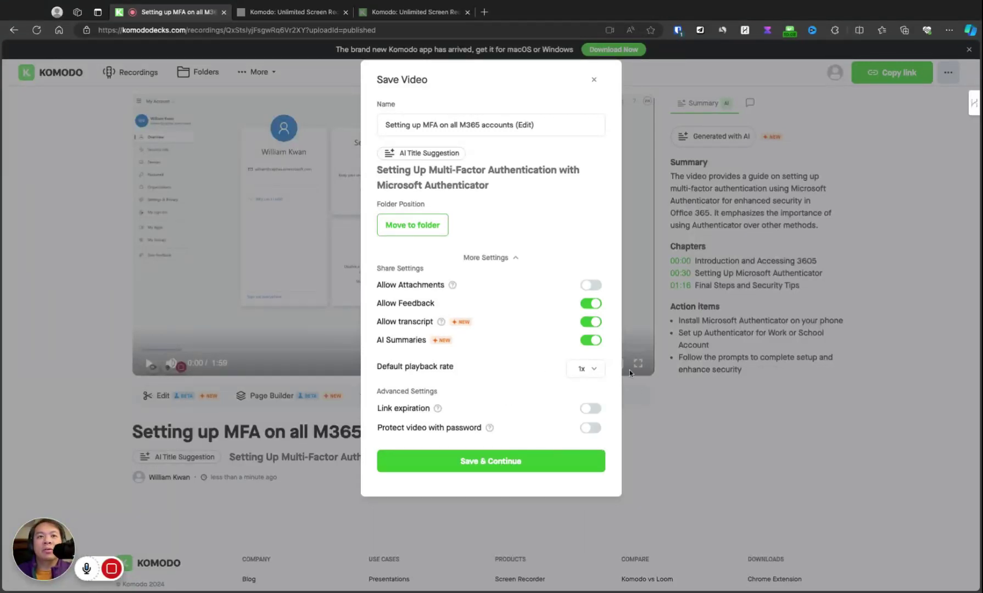
{"action": "left_click", "coordinate": [590, 409]}
{"action": "left_click", "coordinate": [590, 409]}
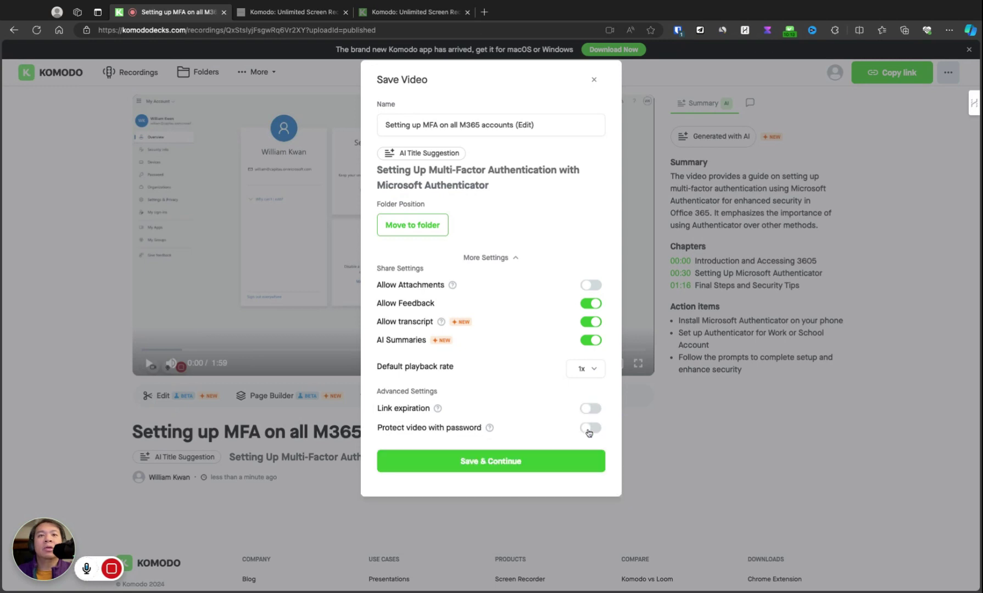
{"action": "left_click", "coordinate": [589, 430]}
{"action": "left_click", "coordinate": [589, 430]}
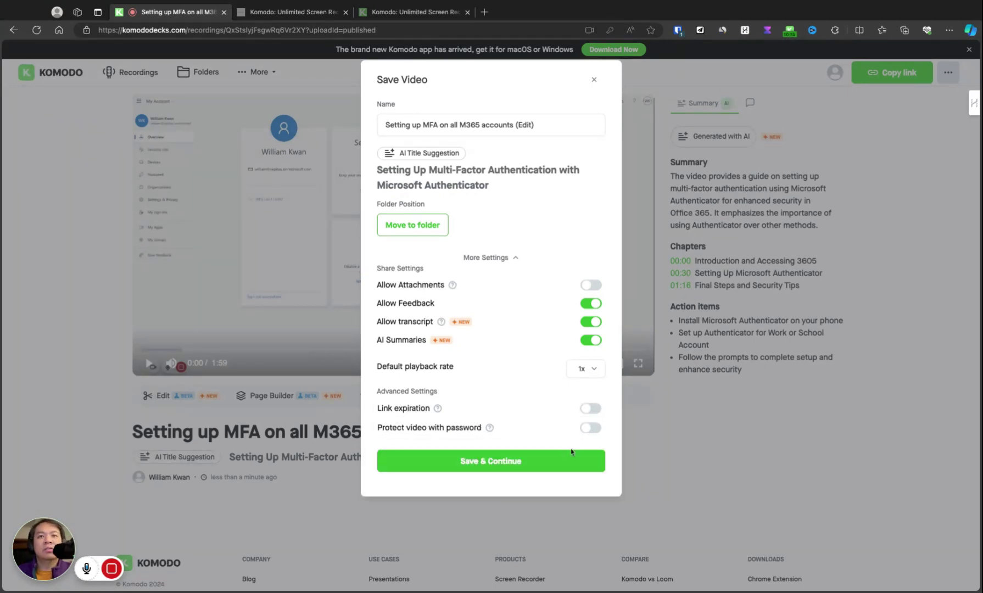
- Save the exported video with the current share and advanced settings
{"action": "left_click", "coordinate": [514, 461]}
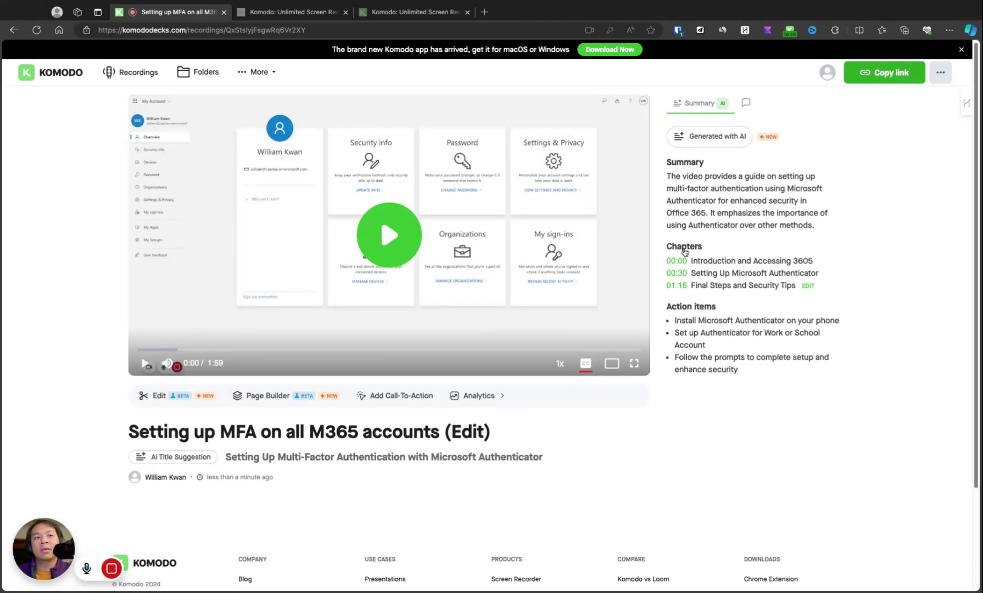
{"action": "mouse_move", "coordinate": [111, 568]}
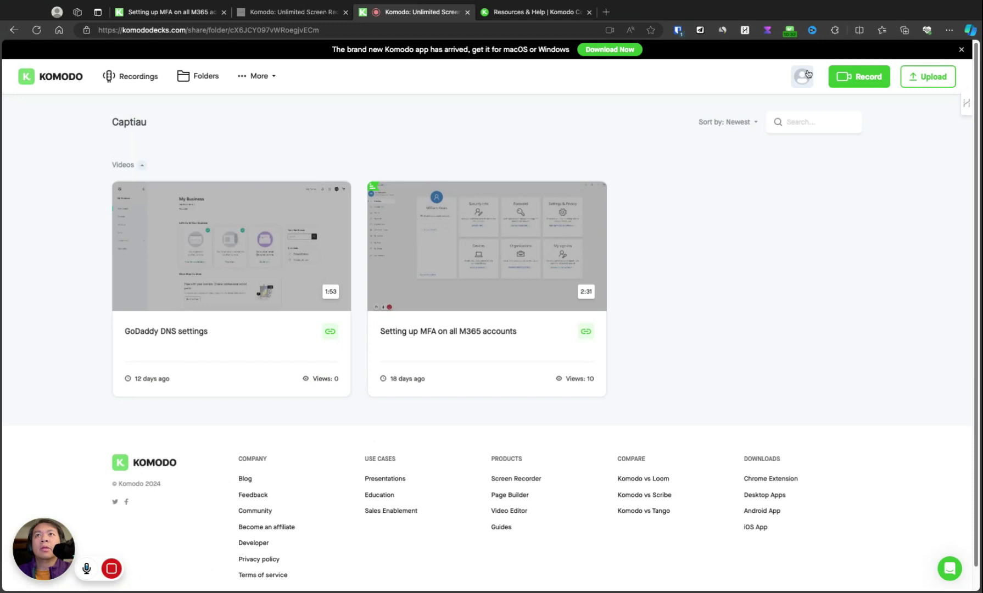
- Open the account settings and review the Branding options, including brand and highlight colors, logo, page title and favicon
{"action": "left_click", "coordinate": [805, 75]}
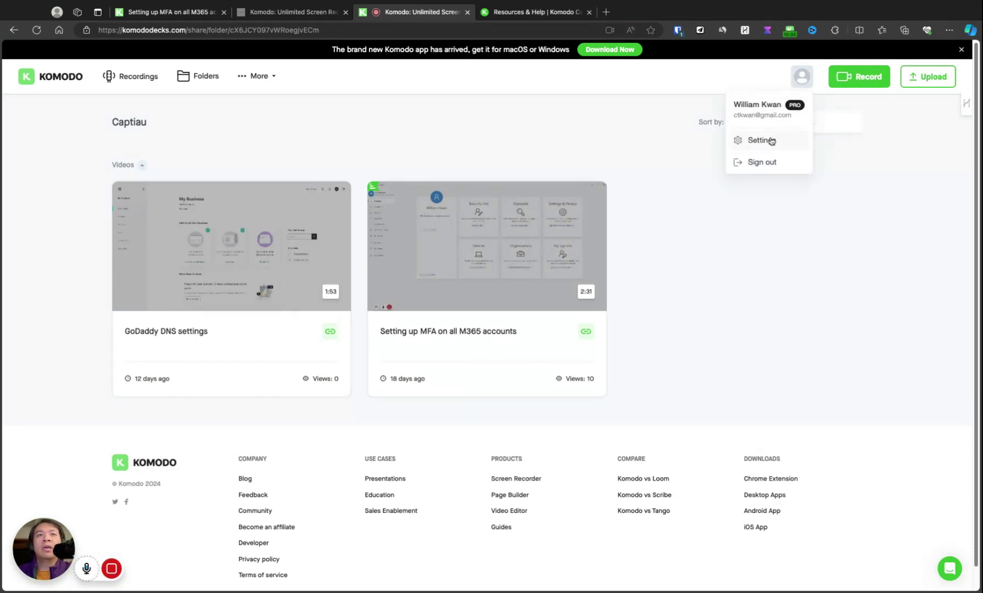
{"action": "left_click", "coordinate": [734, 139]}
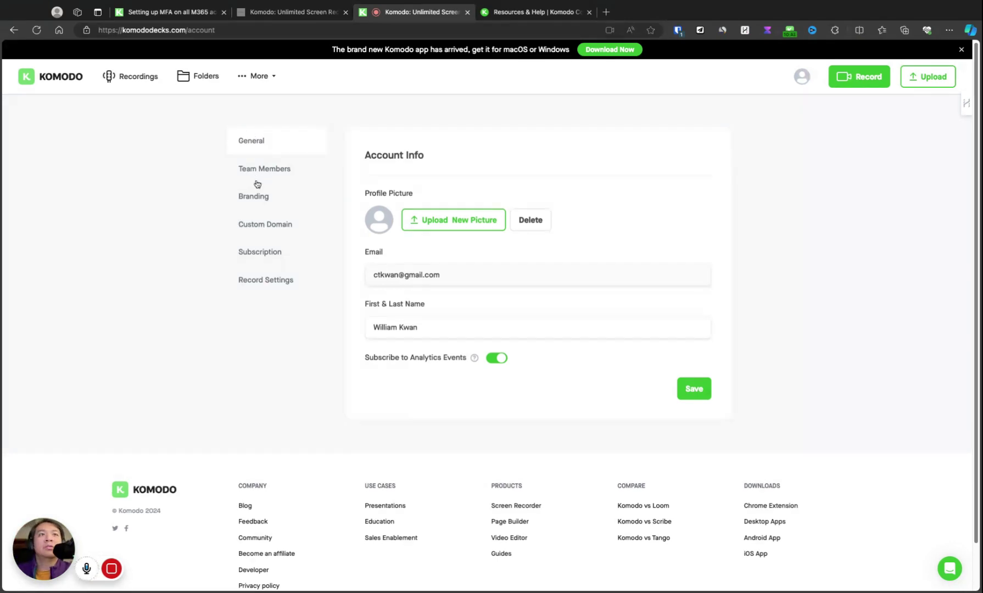
{"action": "left_click", "coordinate": [259, 195]}
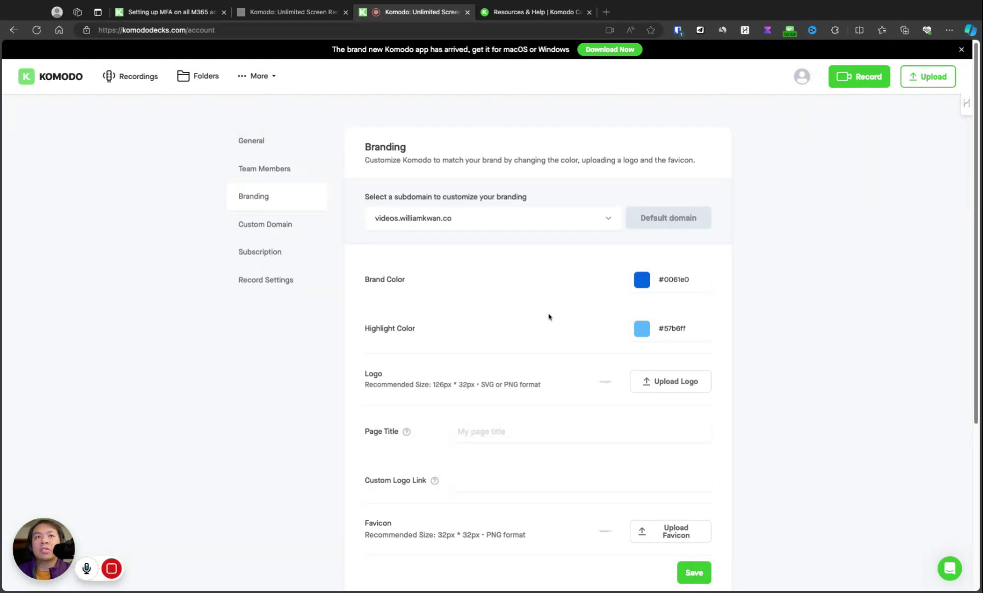
{"action": "scroll", "coordinate": [690, 461], "scroll_direction": "down", "scroll_amount": 3}
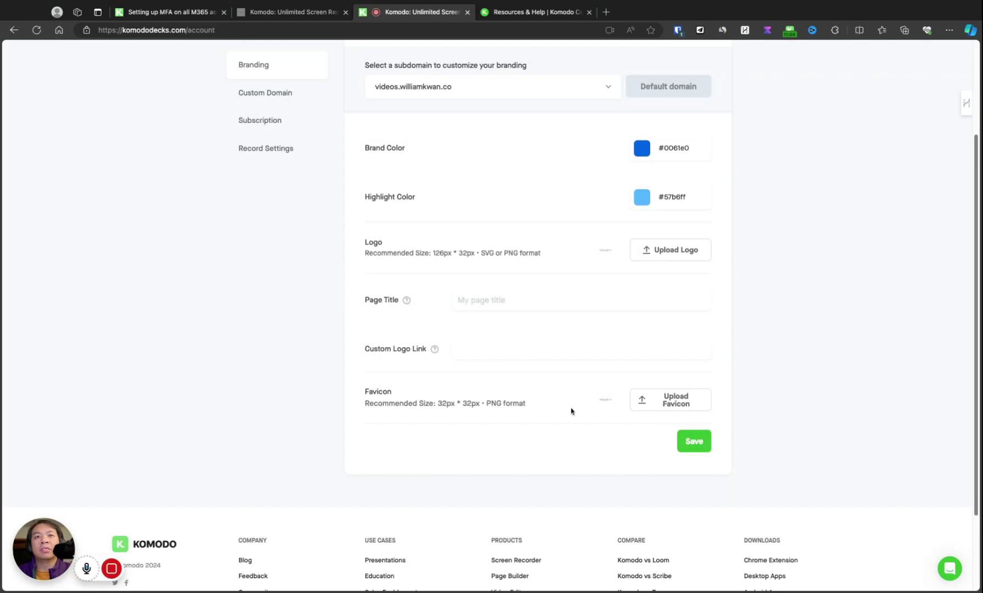
{"action": "scroll", "coordinate": [425, 333], "scroll_direction": "up", "scroll_amount": 3}
- Look through the Custom Domain, Team Members and General account settings, and return to Branding
{"action": "left_click", "coordinate": [280, 224]}
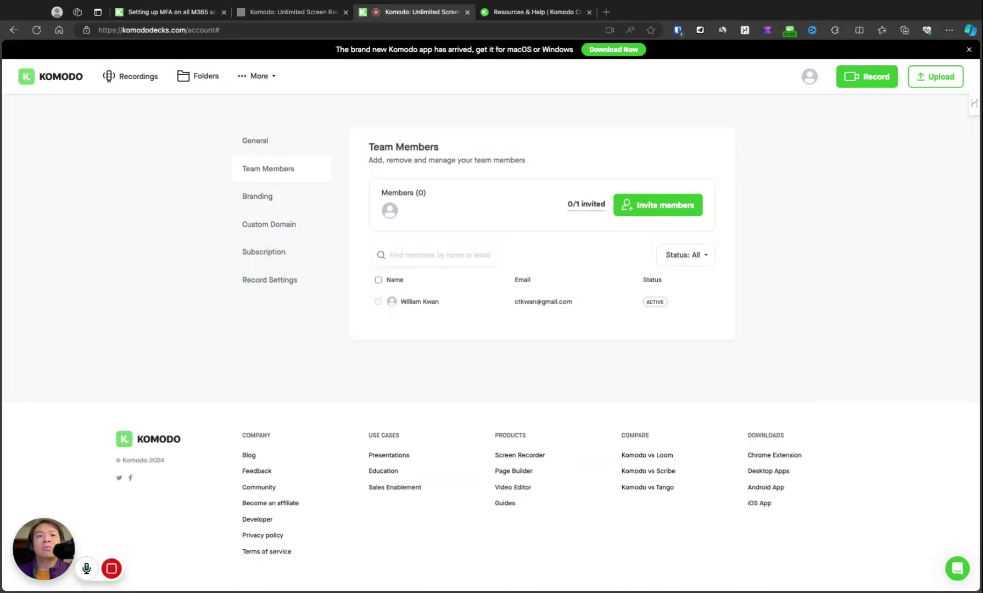
{"action": "left_click", "coordinate": [274, 142]}
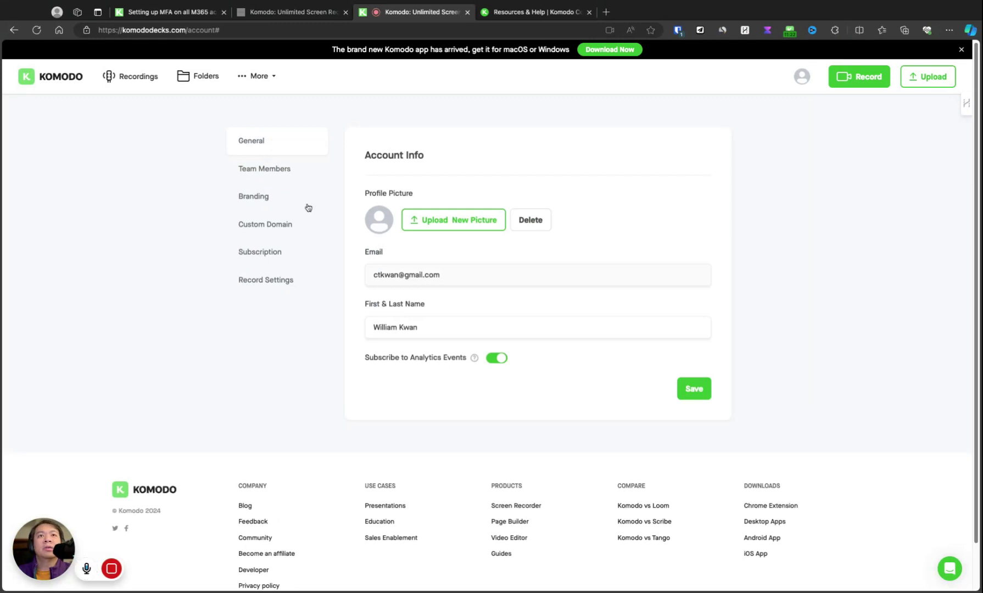
{"action": "left_click", "coordinate": [281, 198]}
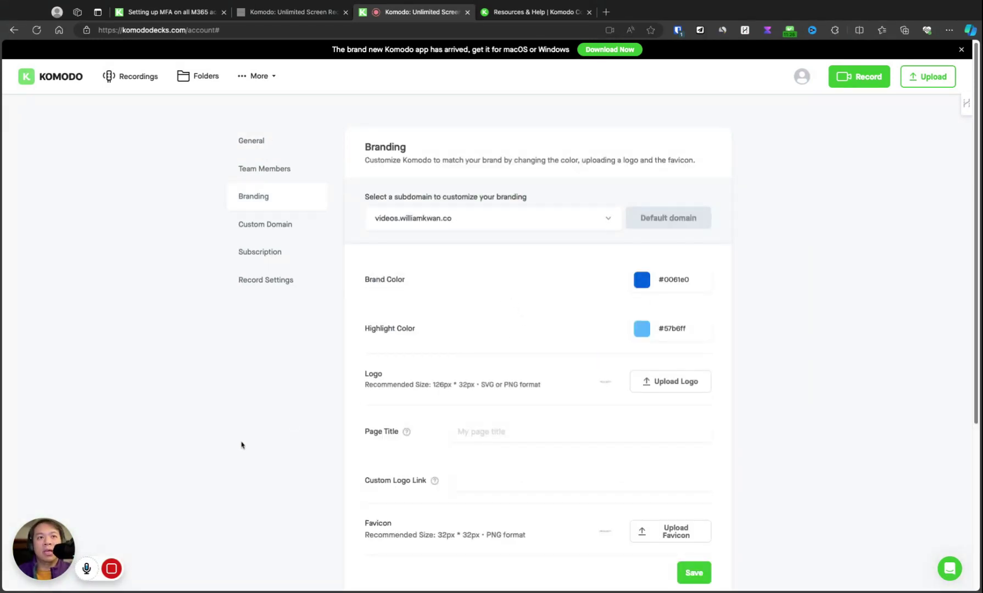
- Browse the Recordings Library on the custom-branded domain and open the account settings there
{"action": "mouse_move", "coordinate": [111, 568]}
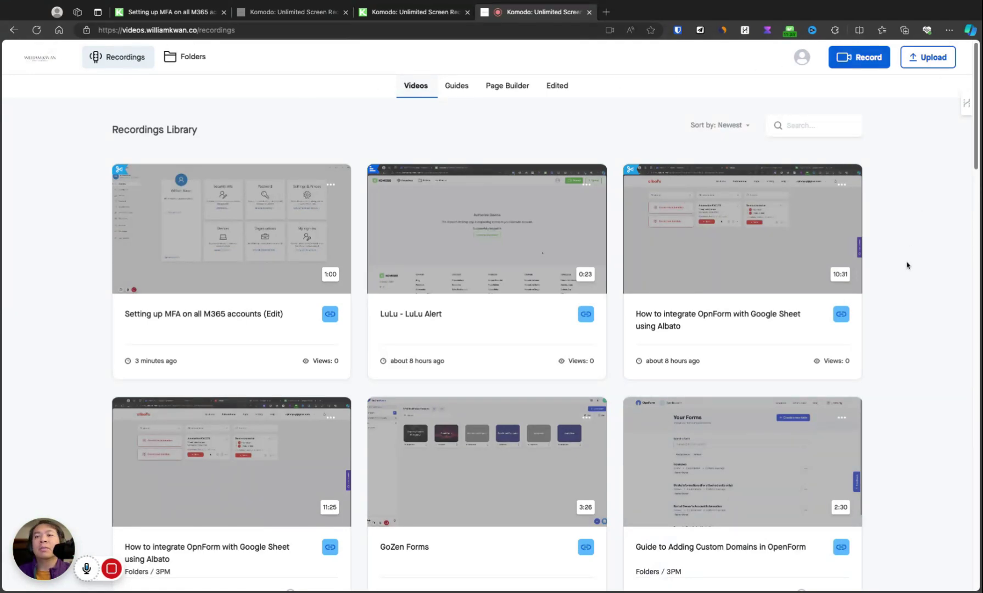
{"action": "scroll", "coordinate": [907, 261], "scroll_direction": "down", "scroll_amount": 15}
{"action": "scroll", "coordinate": [905, 273], "scroll_direction": "up", "scroll_amount": 12}
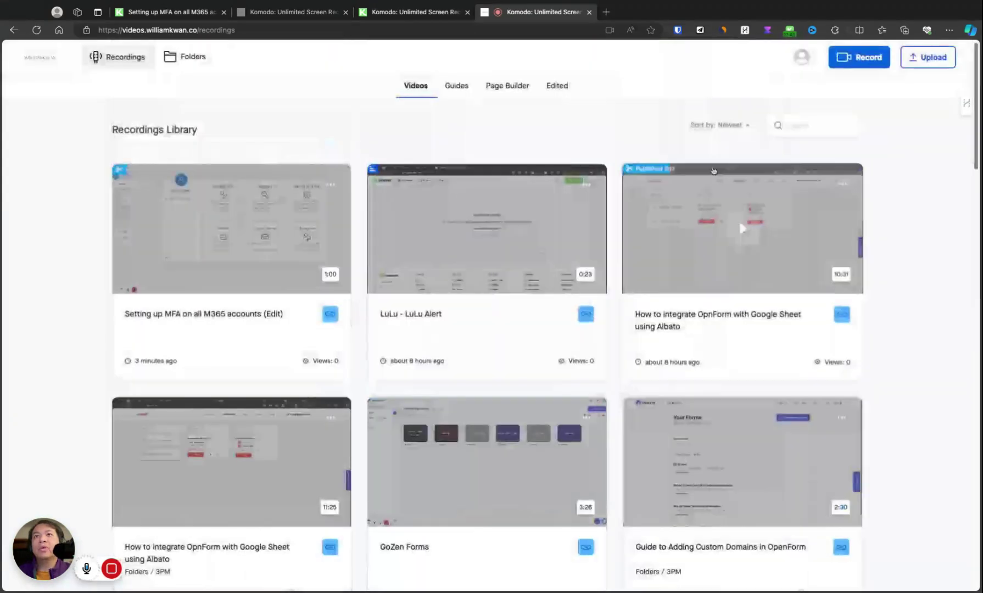
{"action": "left_click", "coordinate": [801, 58]}
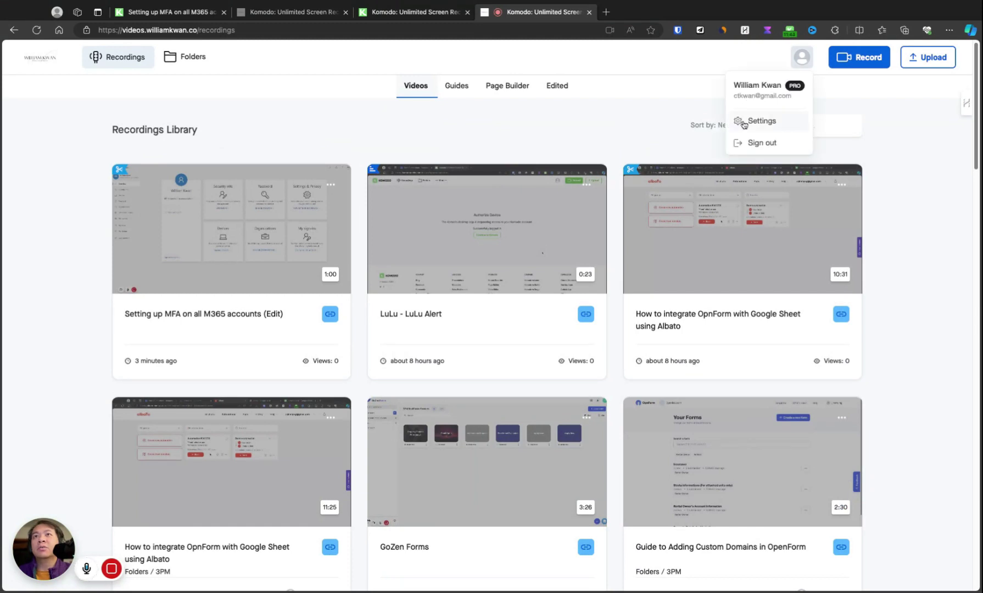
{"action": "left_click", "coordinate": [742, 121]}
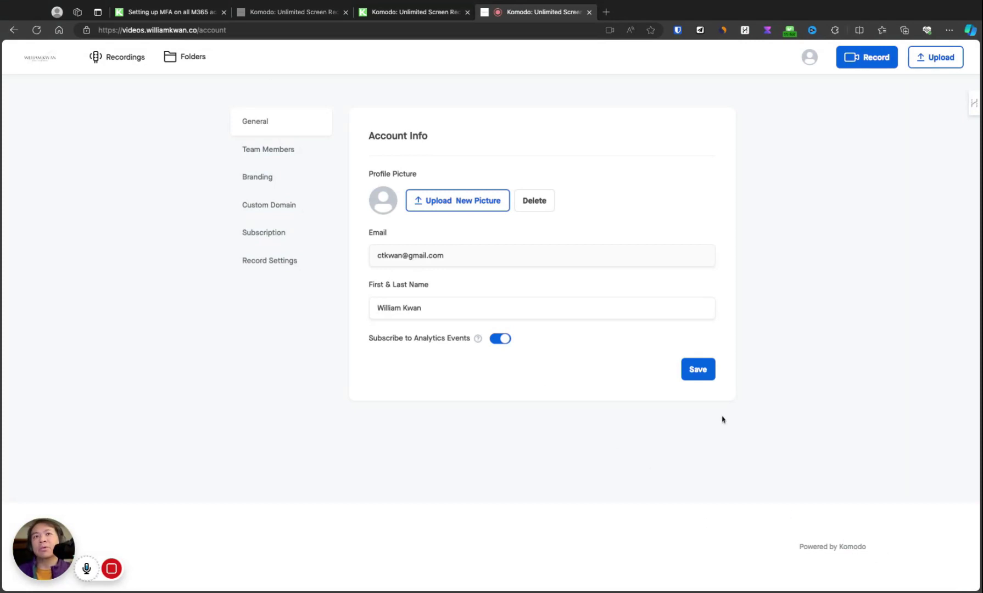
- From the branded Recordings Library, copy the link of "Setting up MFA on all M365 accounts (Edit)" and open it in a new browser tab
{"action": "left_click", "coordinate": [45, 62]}
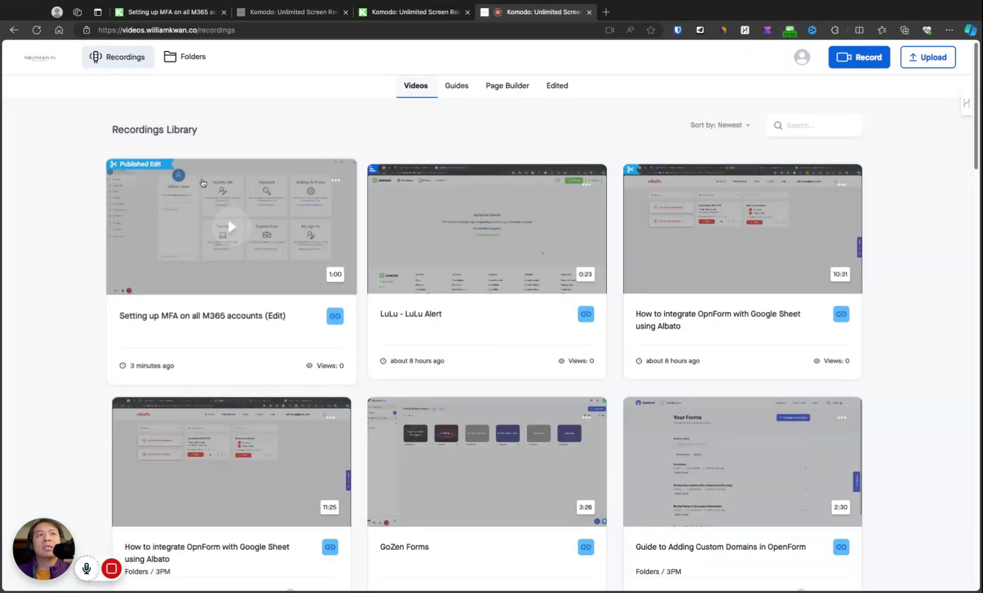
{"action": "left_click", "coordinate": [333, 323]}
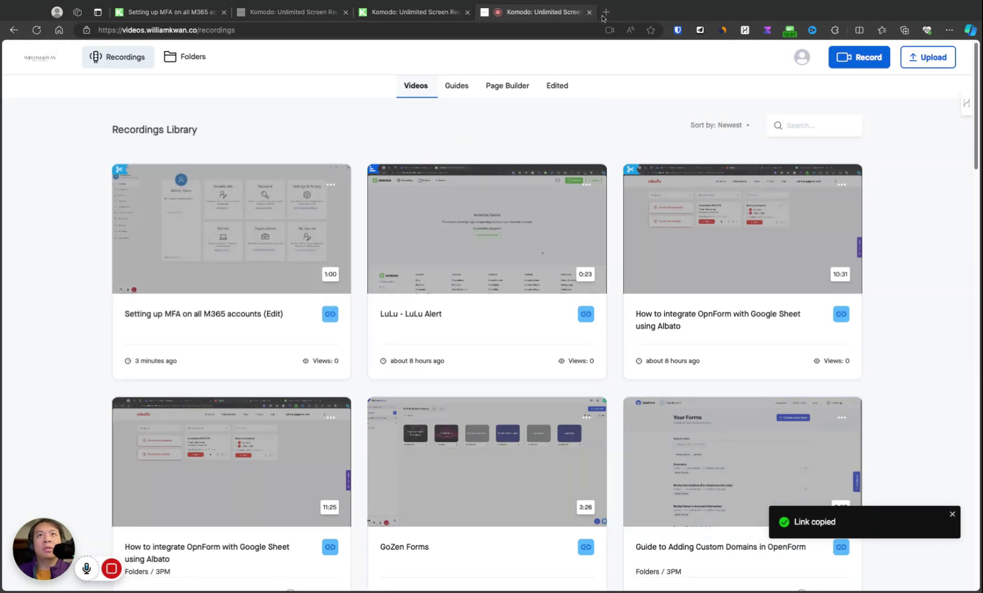
{"action": "key", "text": "ctrl+t"}
{"action": "key", "text": "ctrl+v"}
{"action": "key", "text": "Return"}
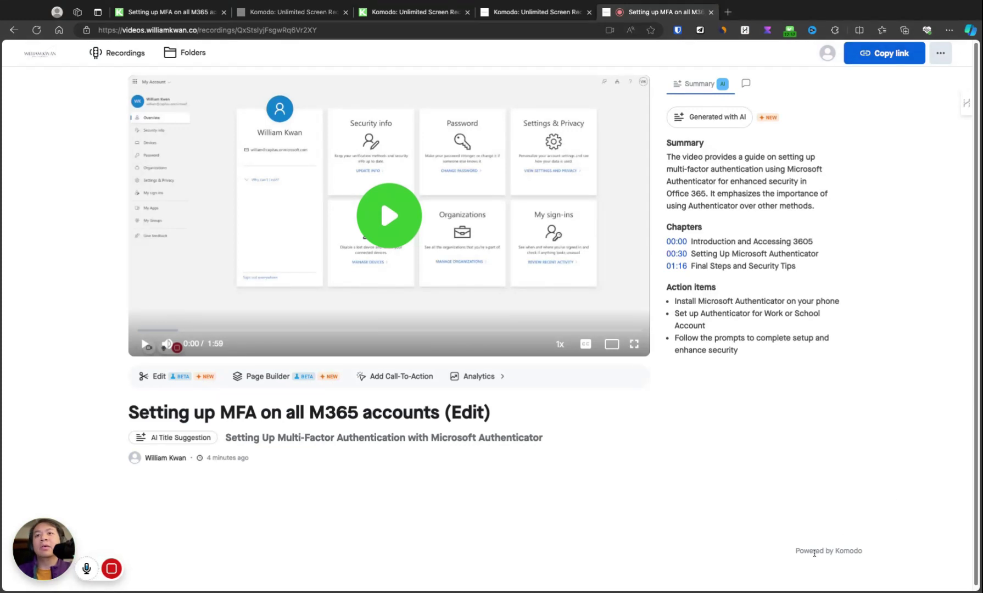
{"action": "triple_click", "coordinate": [790, 558]}
{"action": "left_click", "coordinate": [872, 445]}
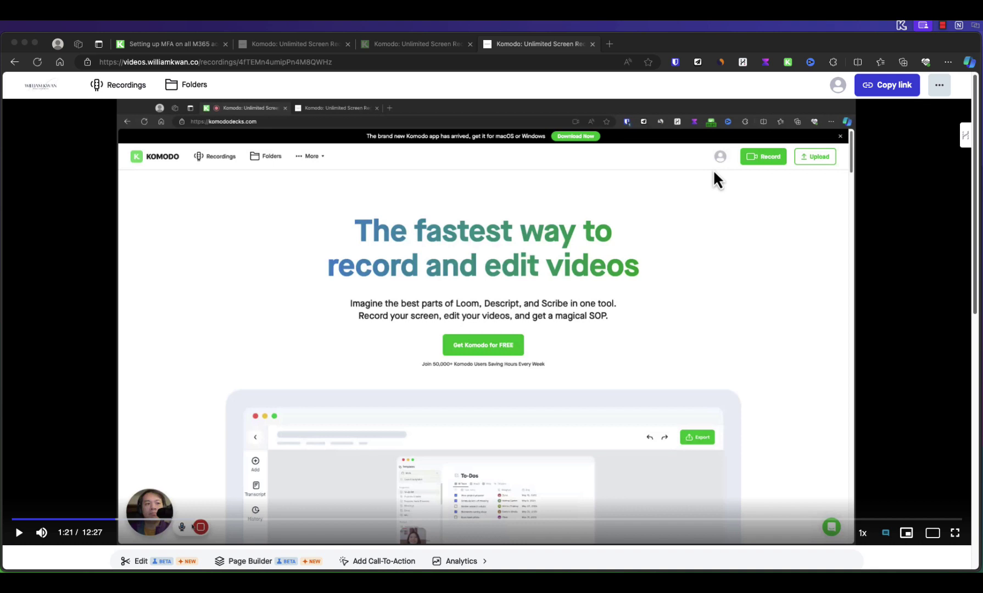
- Open the Komodo desktop recorder, turn on the webcam and show its camera and shape options
{"action": "left_click", "coordinate": [901, 25]}
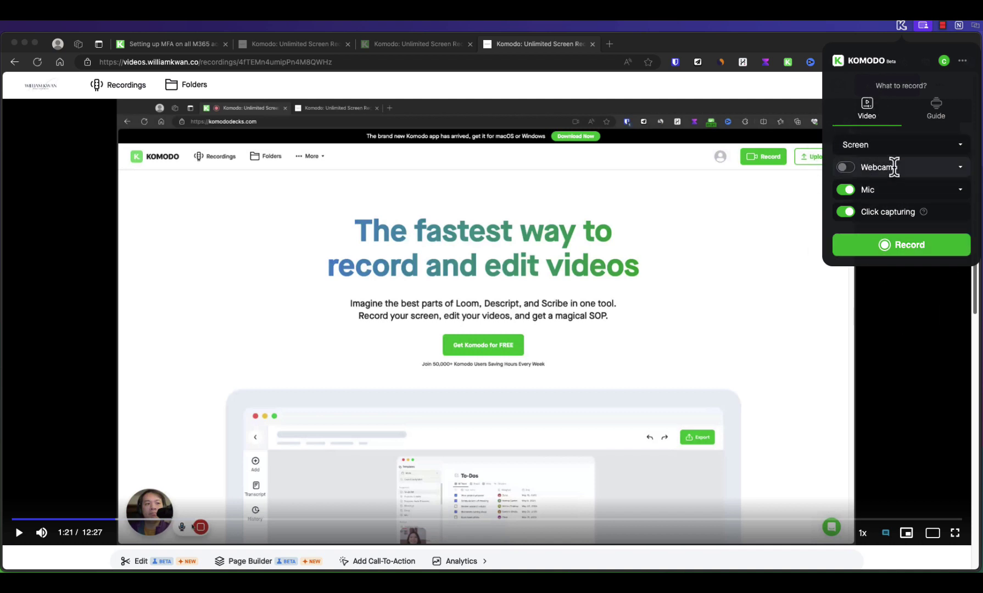
{"action": "left_click", "coordinate": [845, 167]}
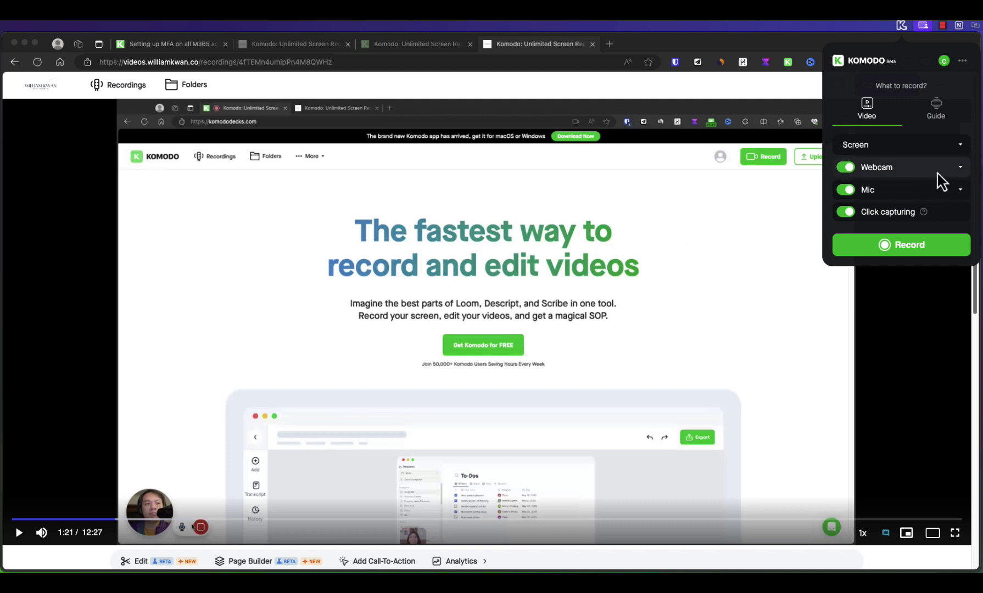
{"action": "left_click", "coordinate": [961, 168]}
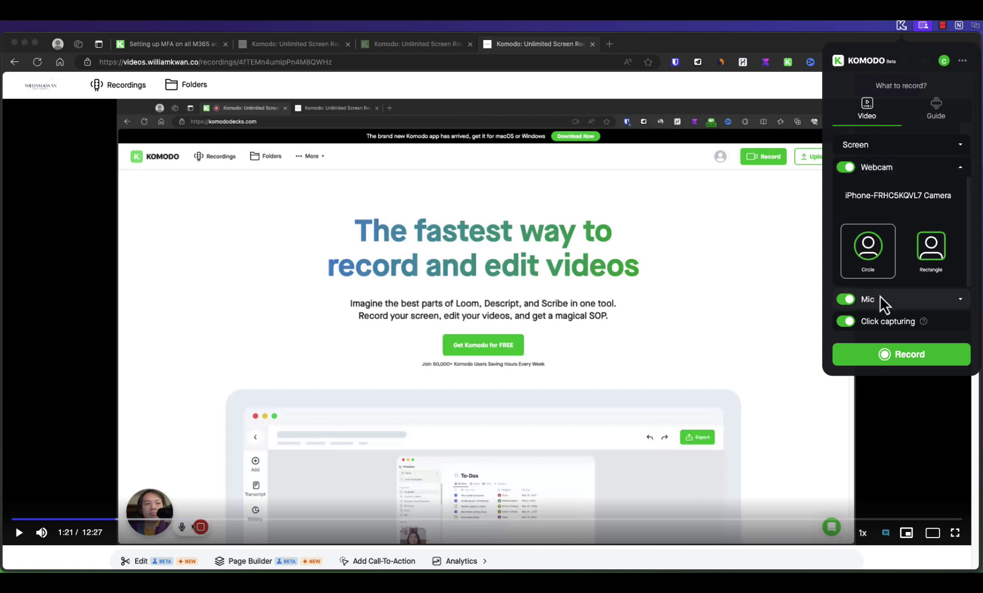
- Review the available microphones in the recorder's Mic options, and collapse the list
{"action": "left_click", "coordinate": [960, 299]}
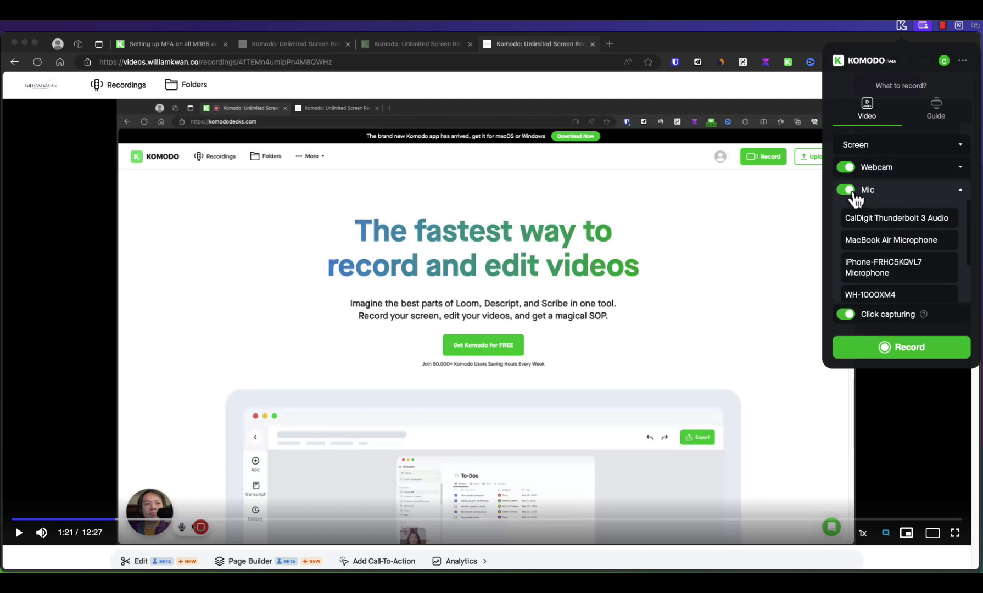
{"action": "scroll", "coordinate": [879, 263], "scroll_direction": "down", "scroll_amount": 2}
{"action": "scroll", "coordinate": [886, 275], "scroll_direction": "up", "scroll_amount": 3}
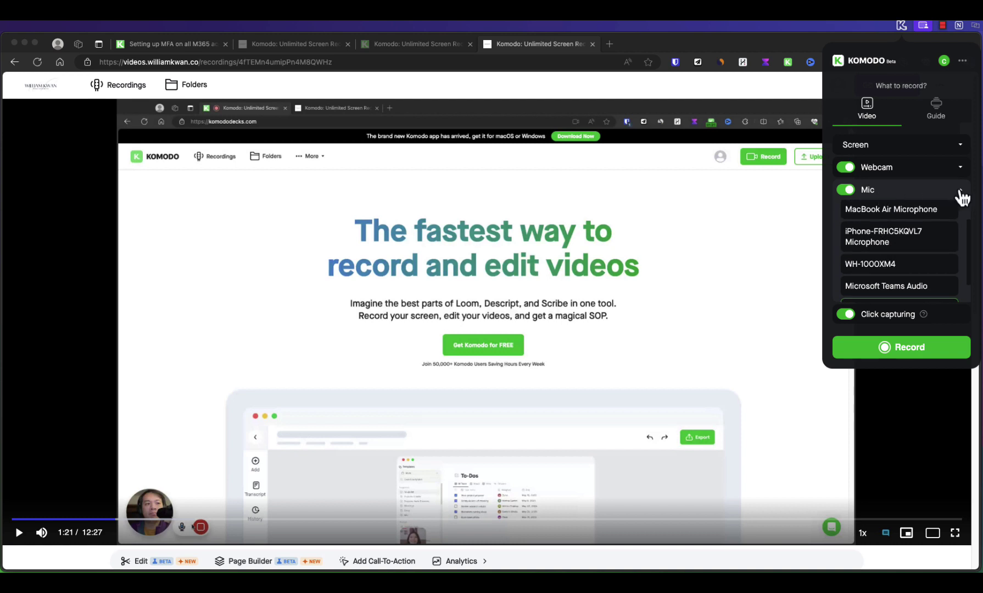
{"action": "left_click", "coordinate": [960, 191]}
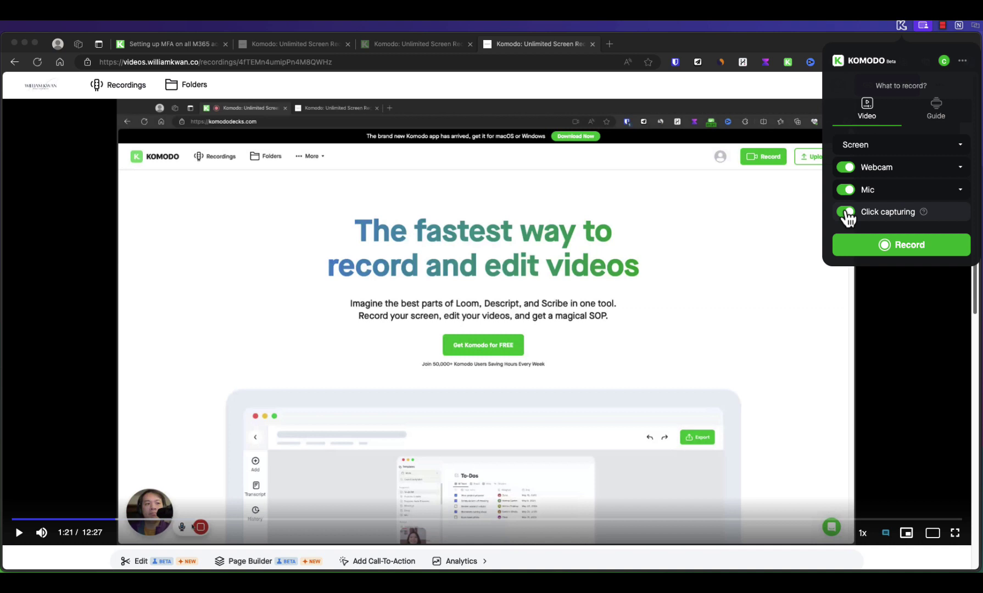
- Check the Guide recording mode, return to Video mode and turn off click capturing
{"action": "left_click", "coordinate": [933, 111]}
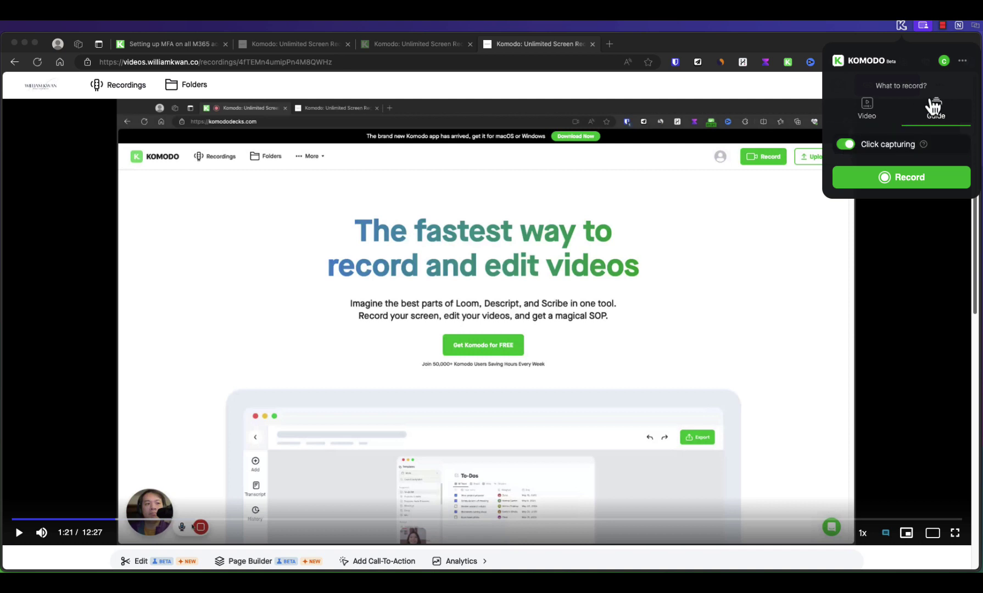
{"action": "left_click", "coordinate": [866, 109]}
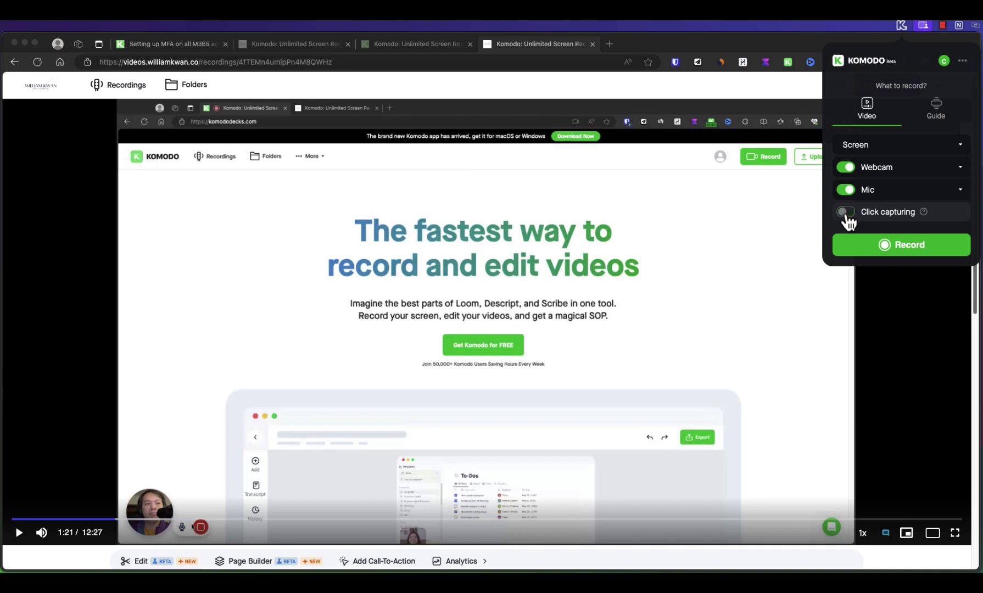
- Review the recorder's webcam options and the Entire screen and Custom capture area options
{"action": "left_click", "coordinate": [951, 171]}
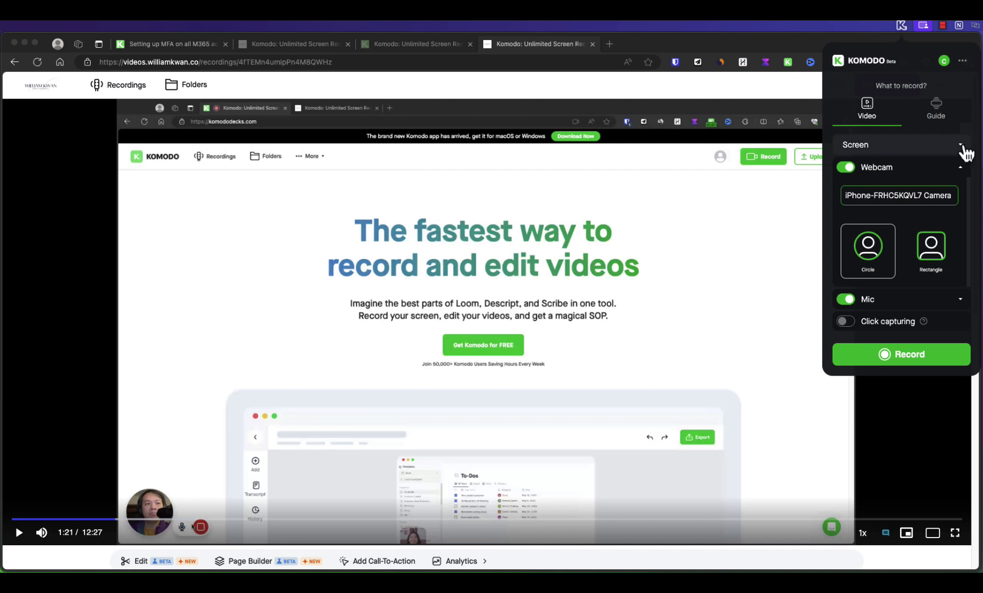
{"action": "left_click", "coordinate": [963, 147]}
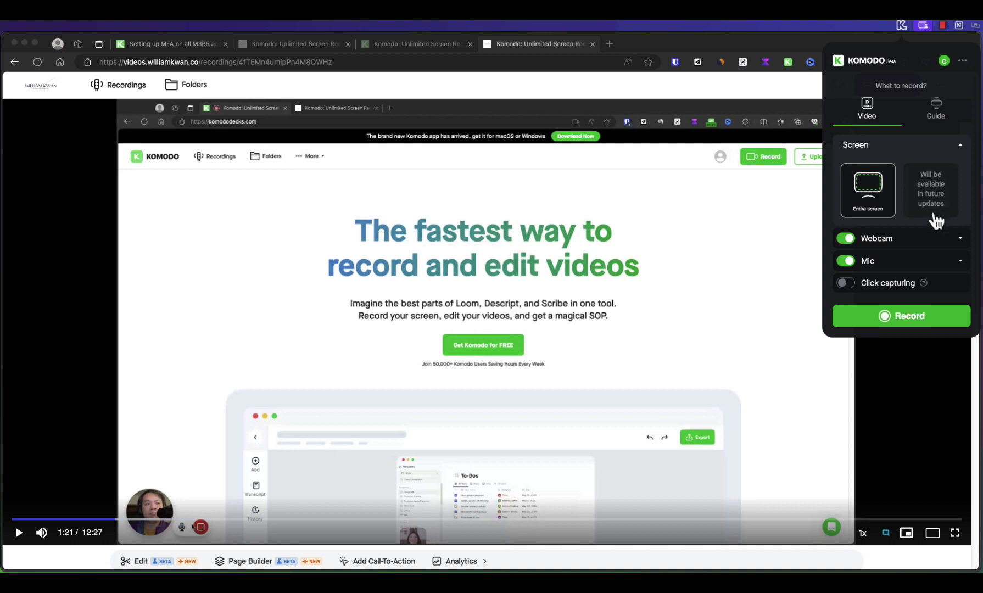
{"action": "mouse_move", "coordinate": [931, 206]}
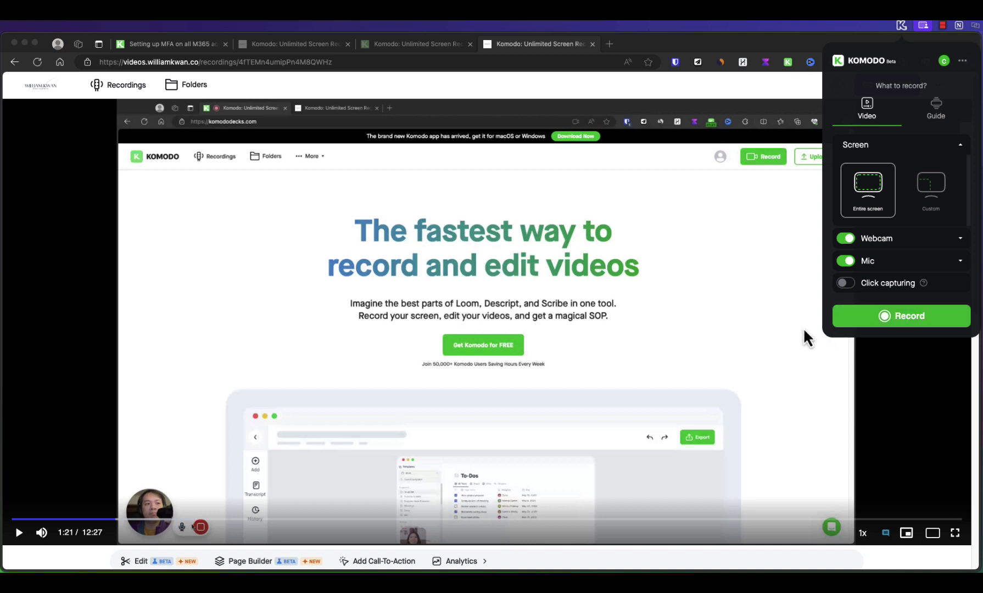
- Review the Show Keystrokes and Cursor Highlighter settings in the desktop recorder's Preferences, and return to the recording options
{"action": "left_click", "coordinate": [963, 61]}
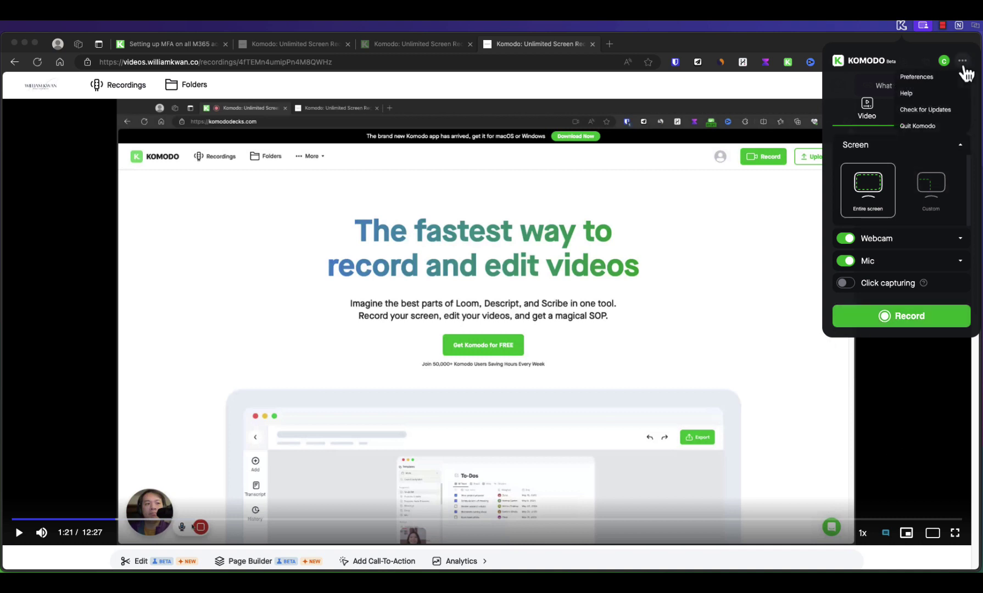
{"action": "left_click", "coordinate": [962, 62]}
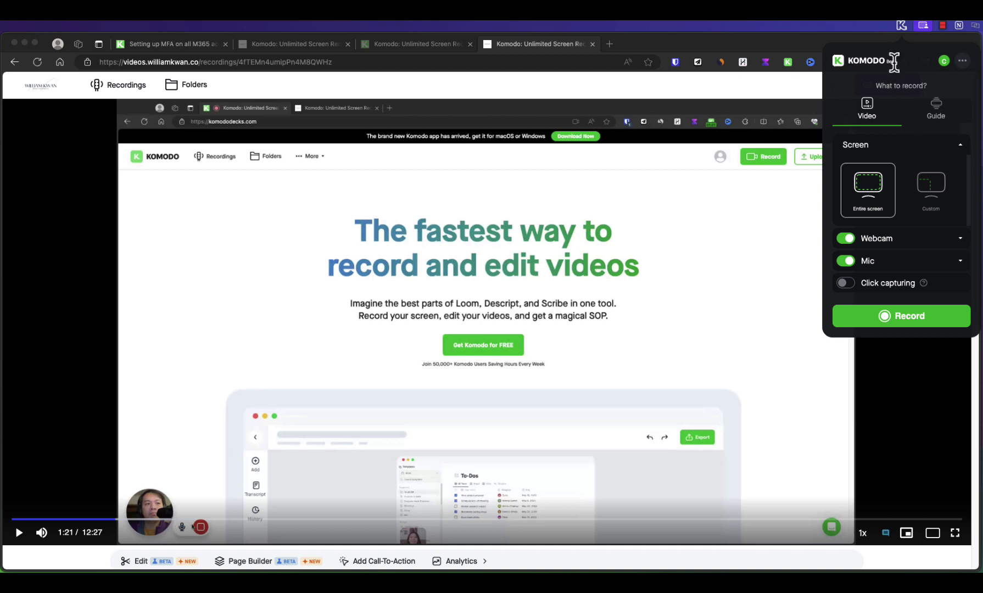
{"action": "left_click", "coordinate": [962, 62]}
{"action": "left_click", "coordinate": [964, 59]}
{"action": "left_click", "coordinate": [965, 64]}
{"action": "left_click", "coordinate": [963, 63]}
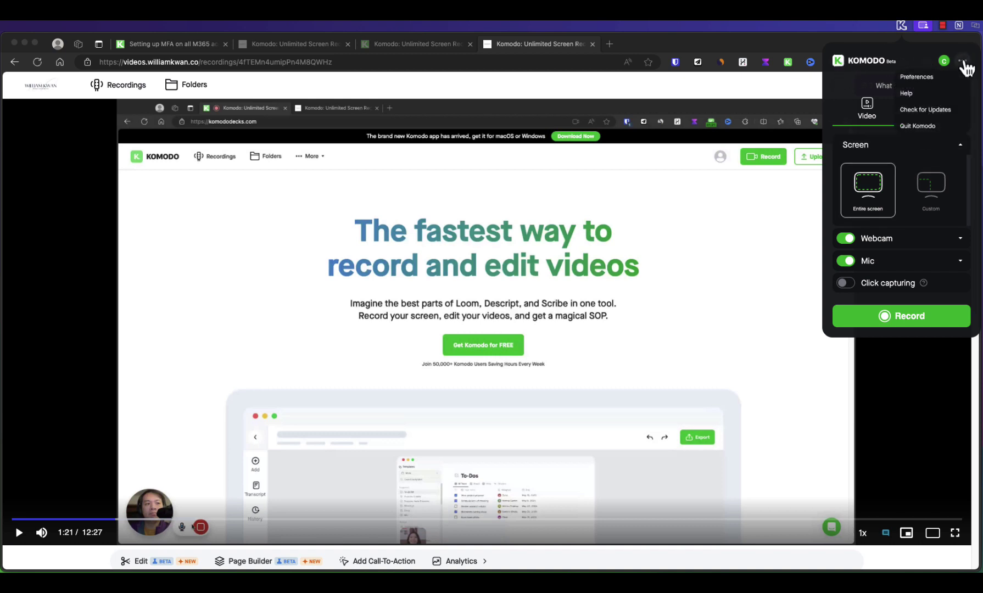
{"action": "left_click", "coordinate": [935, 79]}
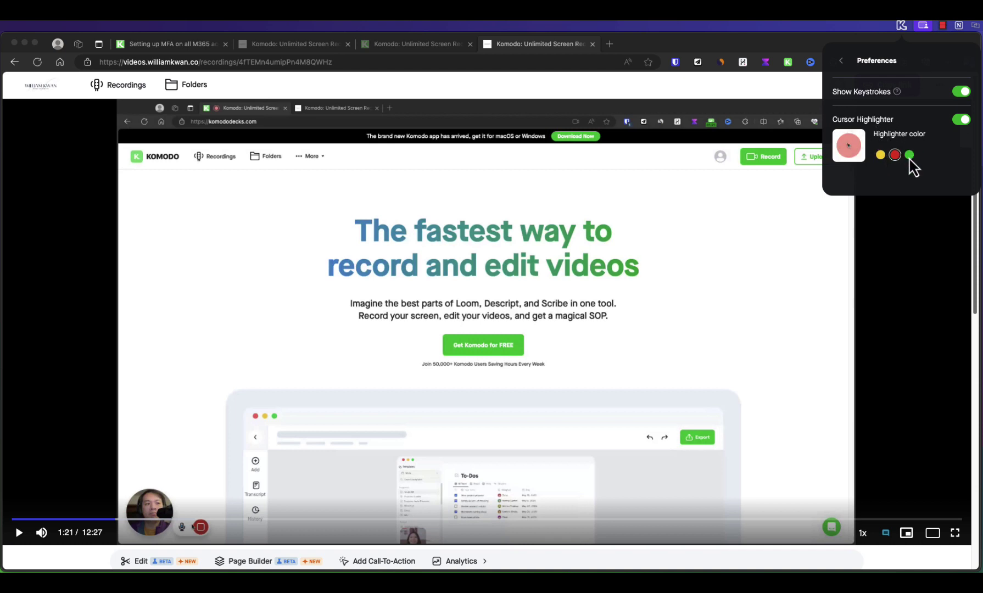
{"action": "left_click", "coordinate": [849, 66]}
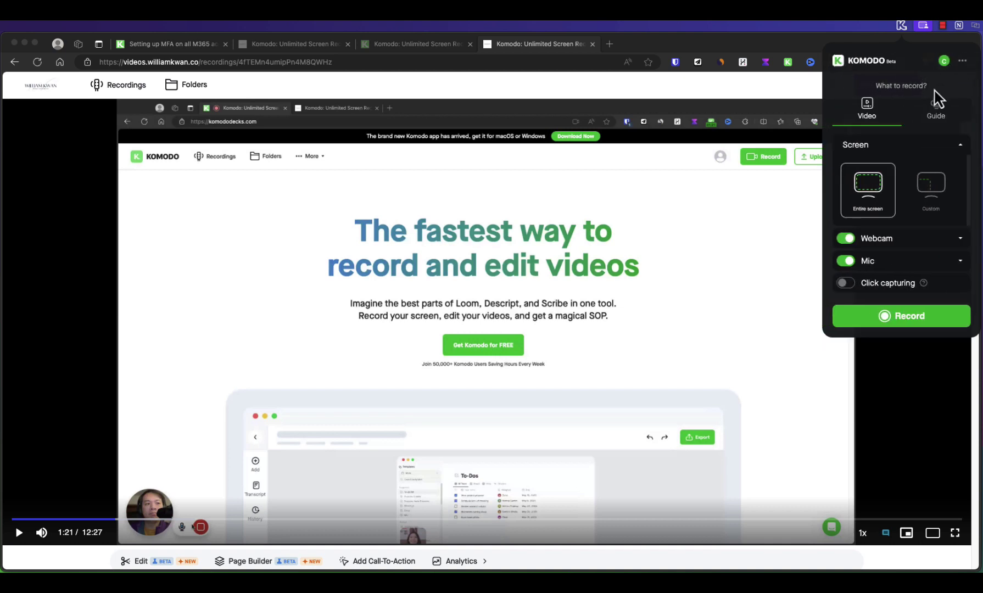
{"action": "left_click", "coordinate": [962, 61]}
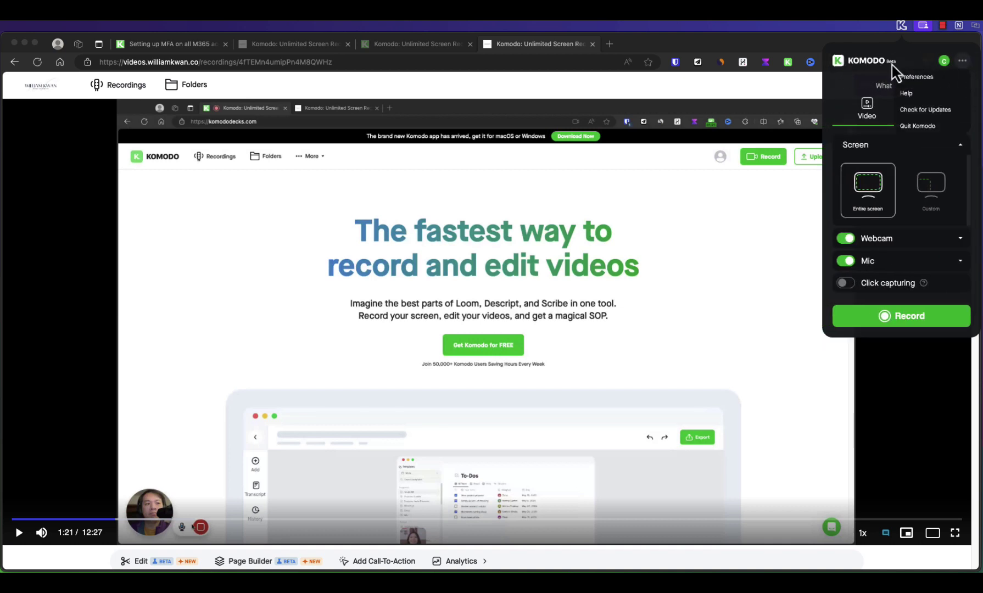
{"action": "left_click", "coordinate": [843, 69]}
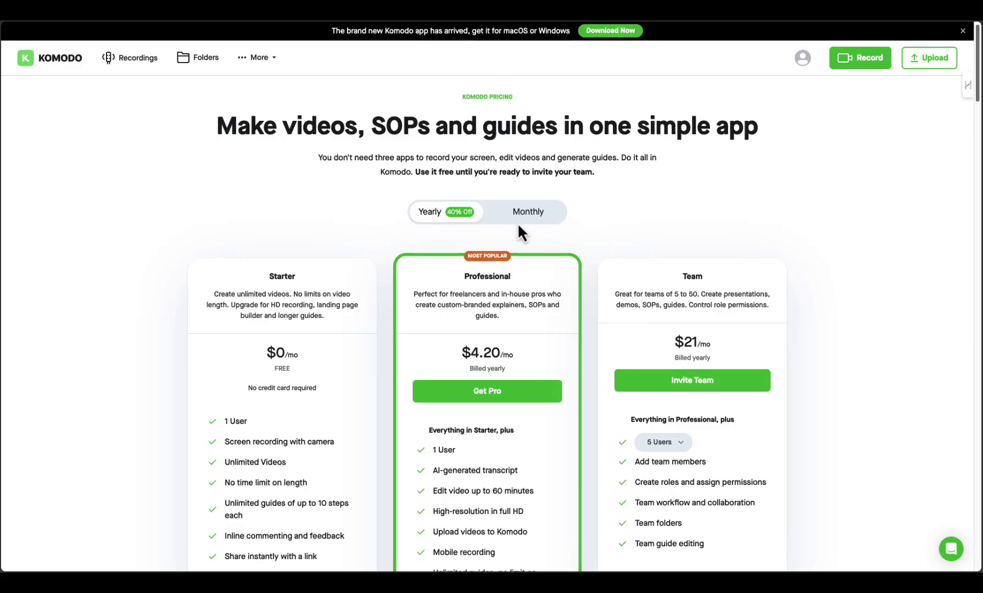
- Review the Starter, Professional and Team plans, compare their Monthly prices, and return to Yearly billing
{"action": "scroll", "coordinate": [518, 223], "scroll_direction": "down", "scroll_amount": 3}
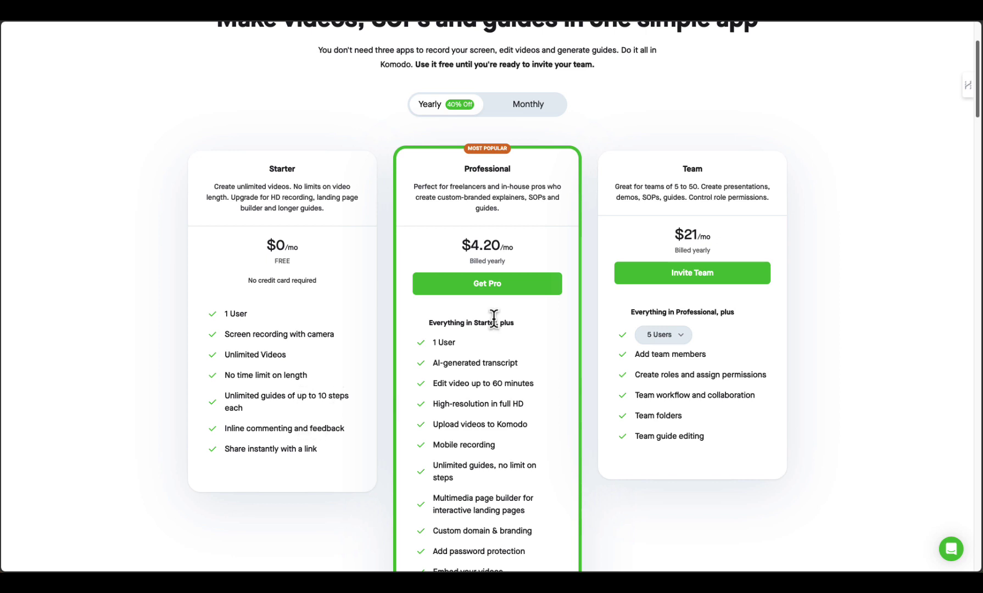
{"action": "scroll", "coordinate": [488, 317], "scroll_direction": "up", "scroll_amount": 1}
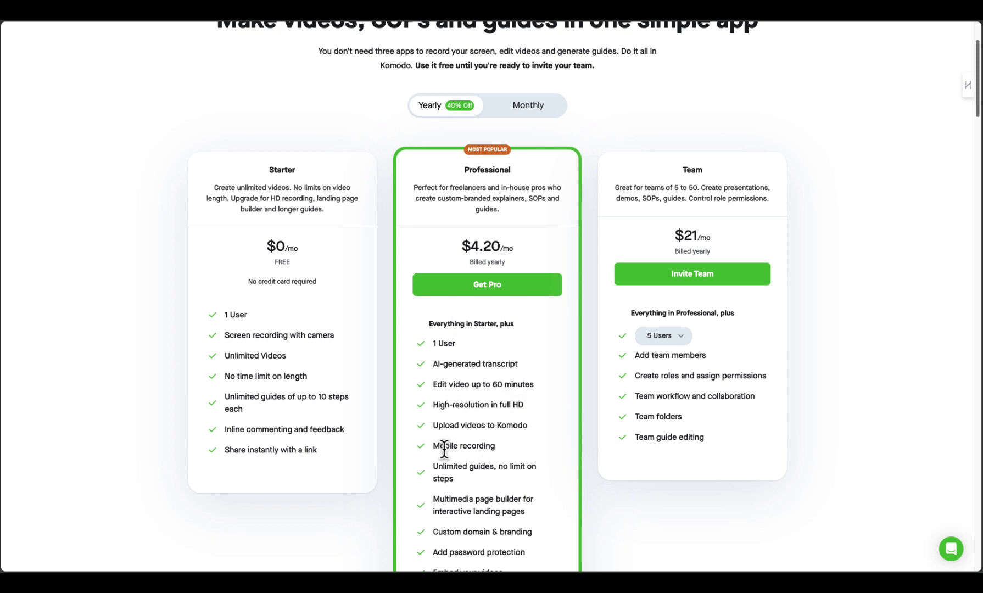
{"action": "scroll", "coordinate": [488, 444], "scroll_direction": "up", "scroll_amount": 1}
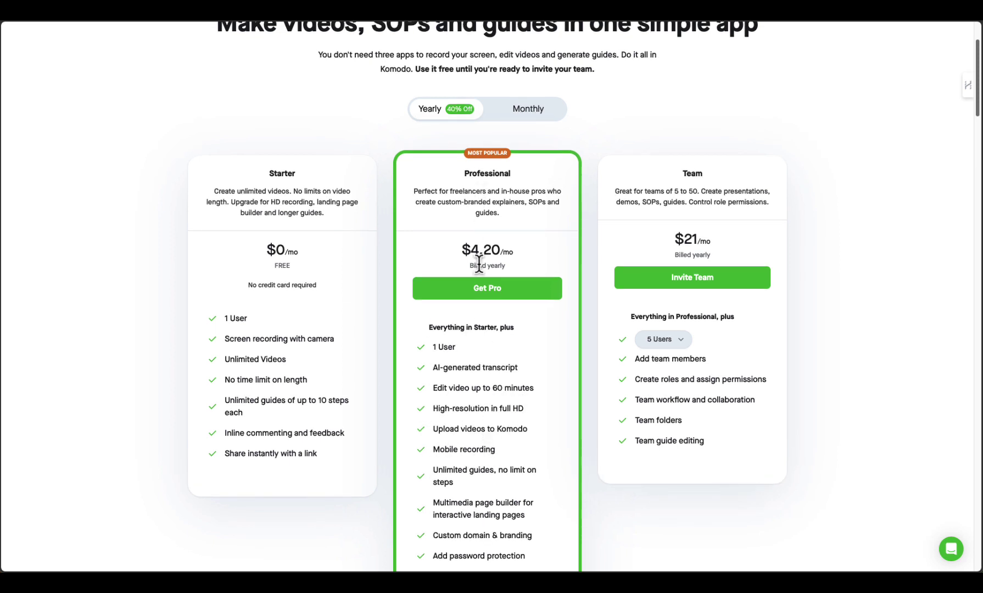
{"action": "scroll", "coordinate": [501, 389], "scroll_direction": "up", "scroll_amount": 3}
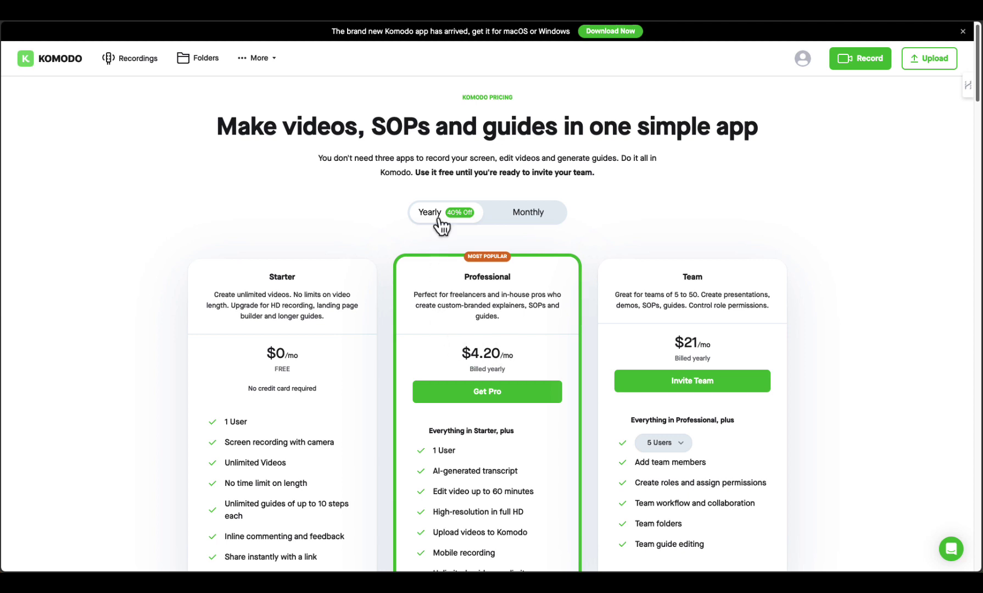
{"action": "left_click", "coordinate": [541, 213]}
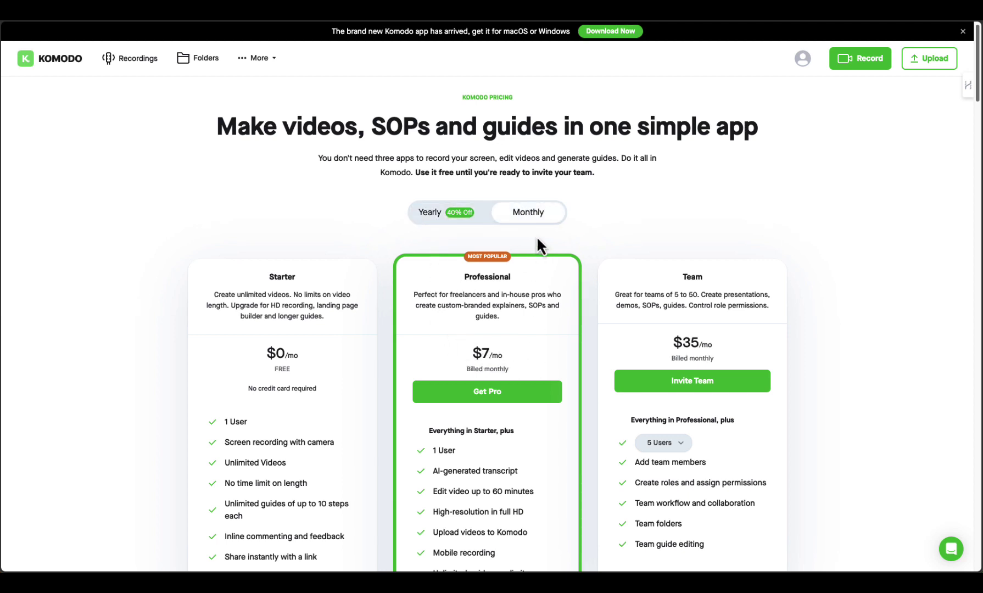
{"action": "left_click", "coordinate": [466, 218]}
- In the savings comparison with other tools, include Scribe and exclude Tango from the total cost
{"action": "scroll", "coordinate": [437, 408], "scroll_direction": "down", "scroll_amount": 7}
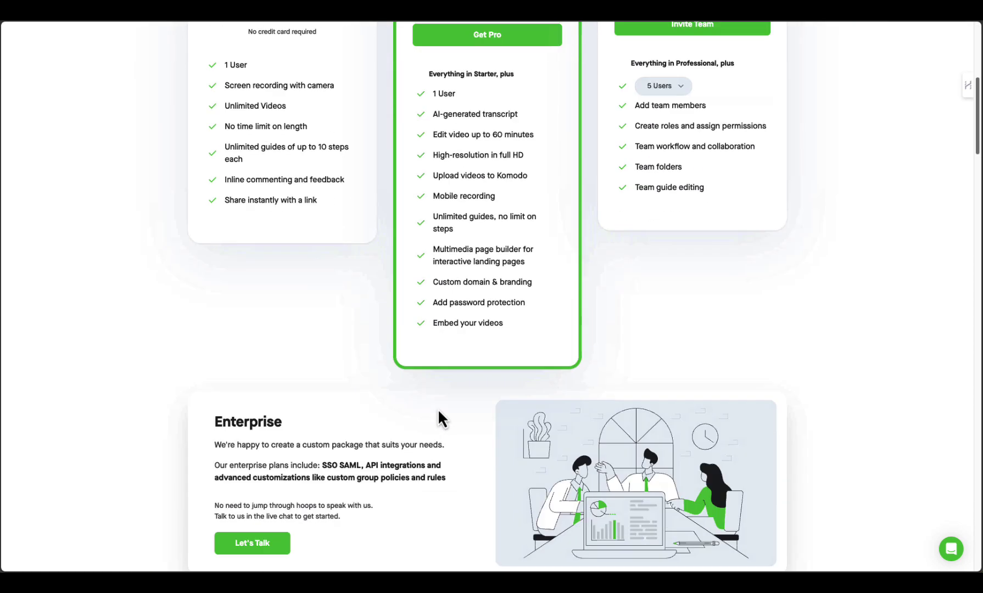
{"action": "scroll", "coordinate": [437, 409], "scroll_direction": "down", "scroll_amount": 7}
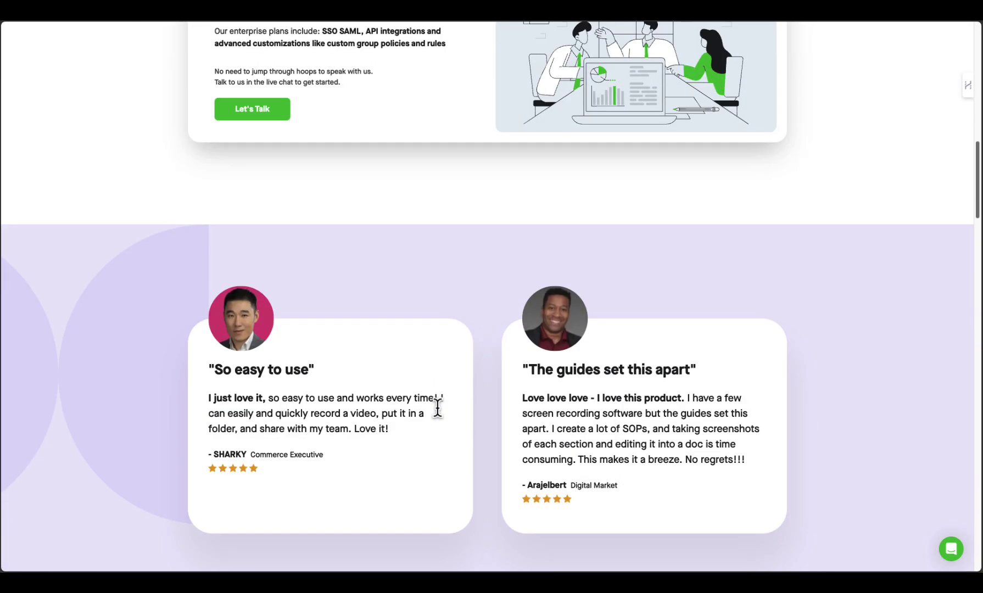
{"action": "scroll", "coordinate": [438, 409], "scroll_direction": "down", "scroll_amount": 7}
{"action": "scroll", "coordinate": [438, 408], "scroll_direction": "down", "scroll_amount": 3}
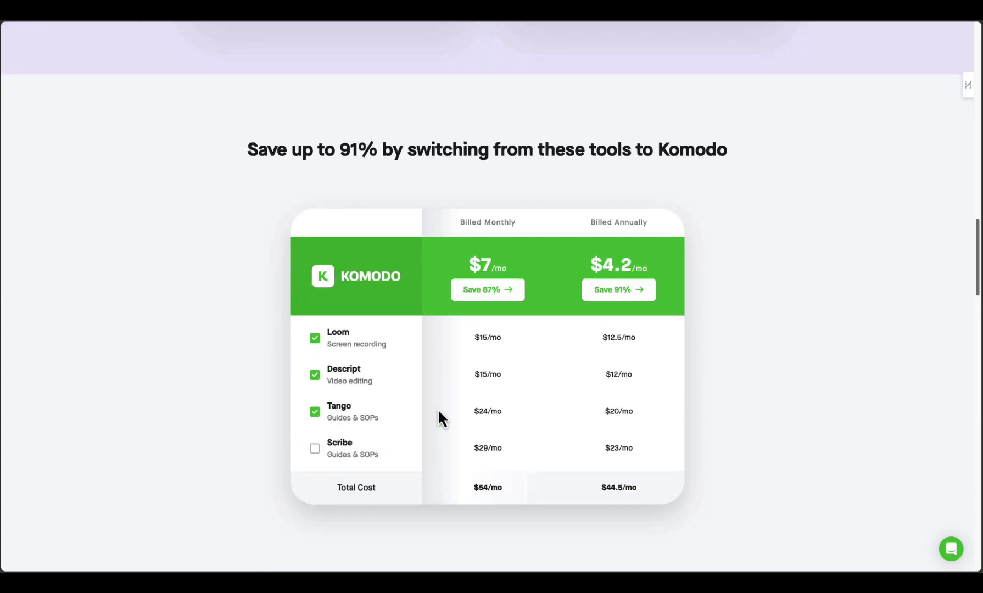
{"action": "scroll", "coordinate": [438, 409], "scroll_direction": "down", "scroll_amount": 1}
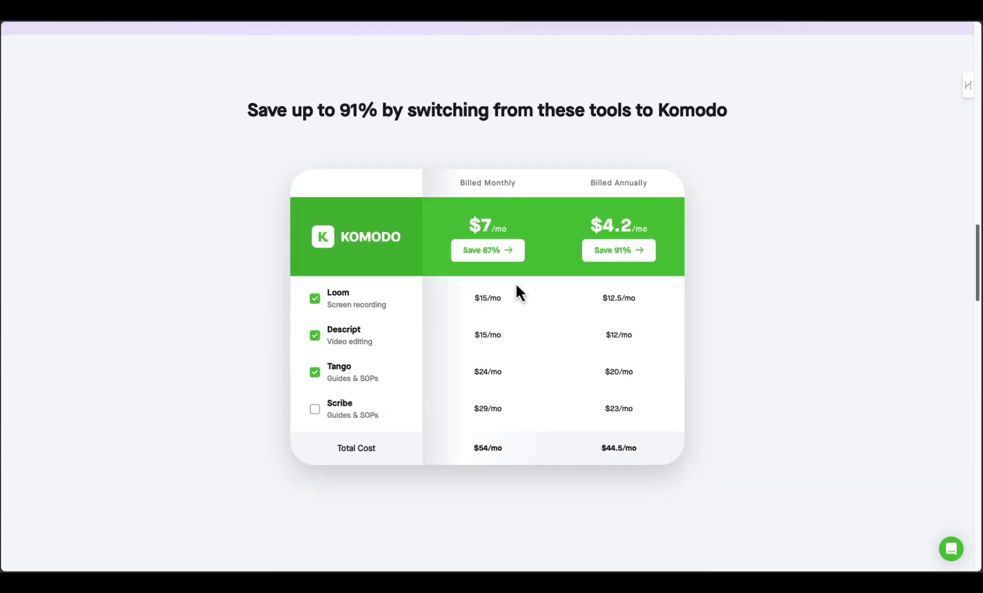
{"action": "scroll", "coordinate": [354, 321], "scroll_direction": "up", "scroll_amount": 1}
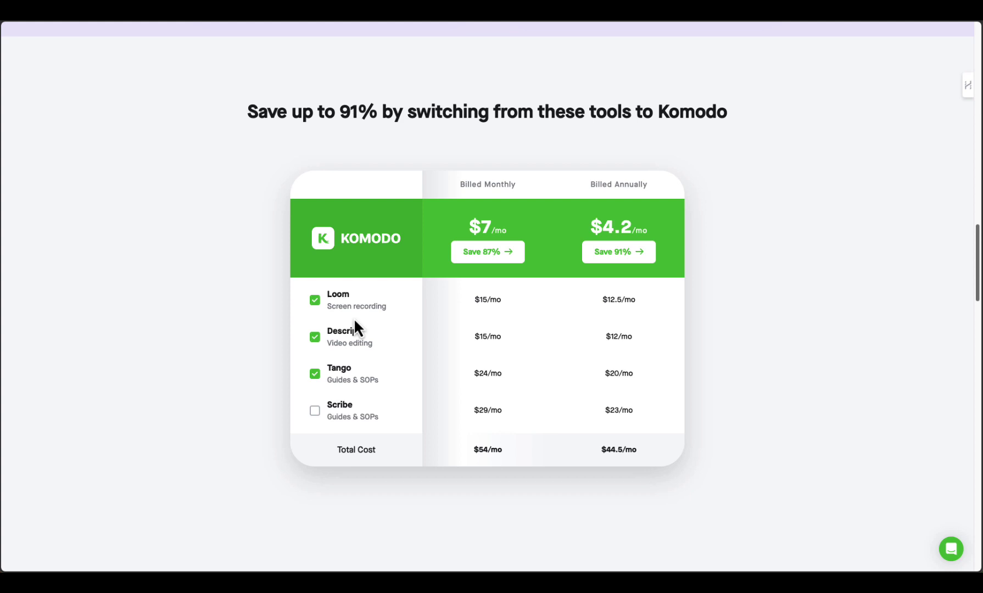
{"action": "left_click", "coordinate": [325, 420]}
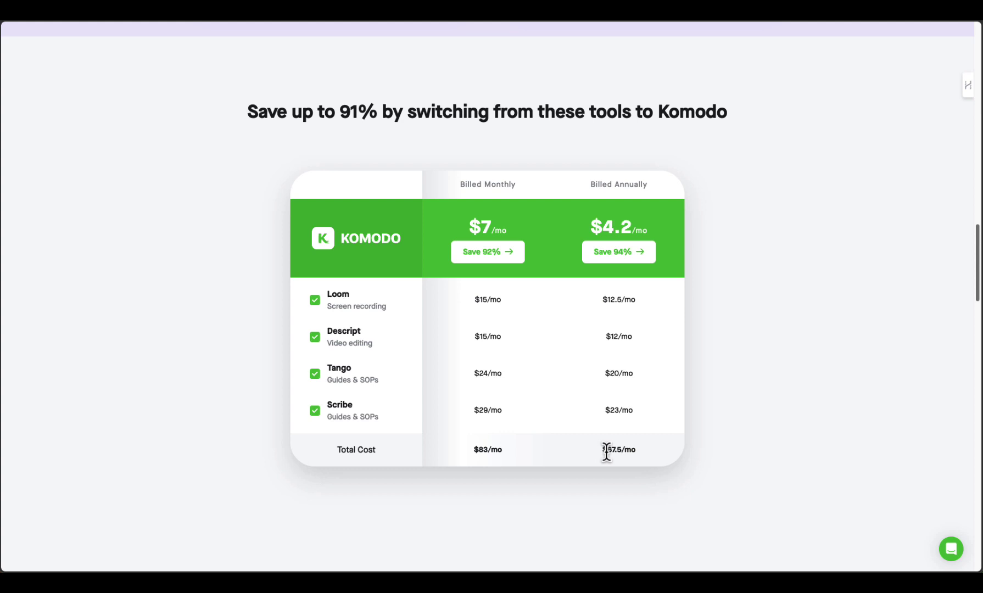
{"action": "left_click", "coordinate": [315, 374]}
- Review the Compare Plans feature table and the list of common questions on the pricing page
{"action": "scroll", "coordinate": [547, 423], "scroll_direction": "down", "scroll_amount": 9}
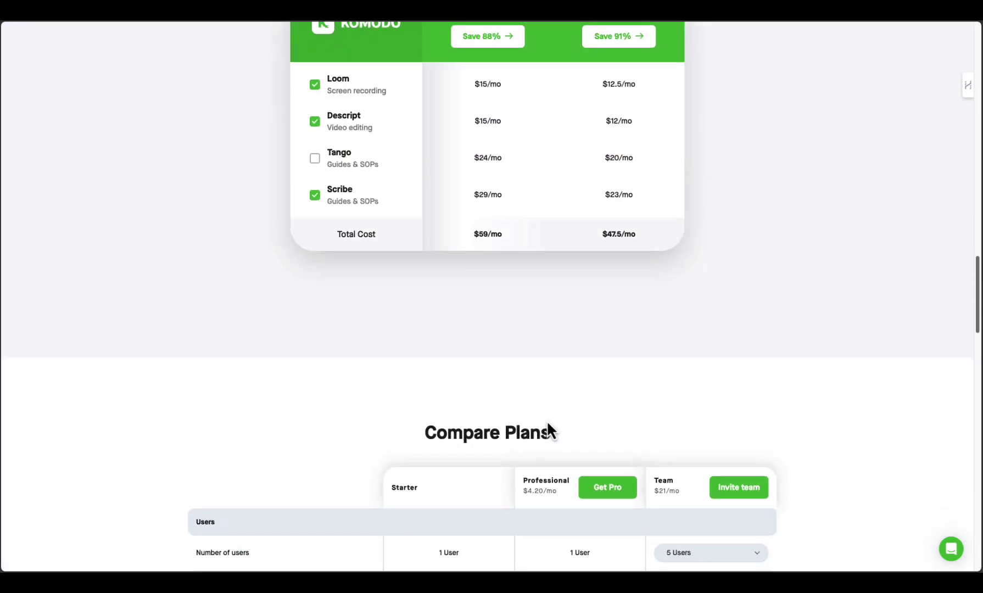
{"action": "scroll", "coordinate": [547, 430], "scroll_direction": "down", "scroll_amount": 3}
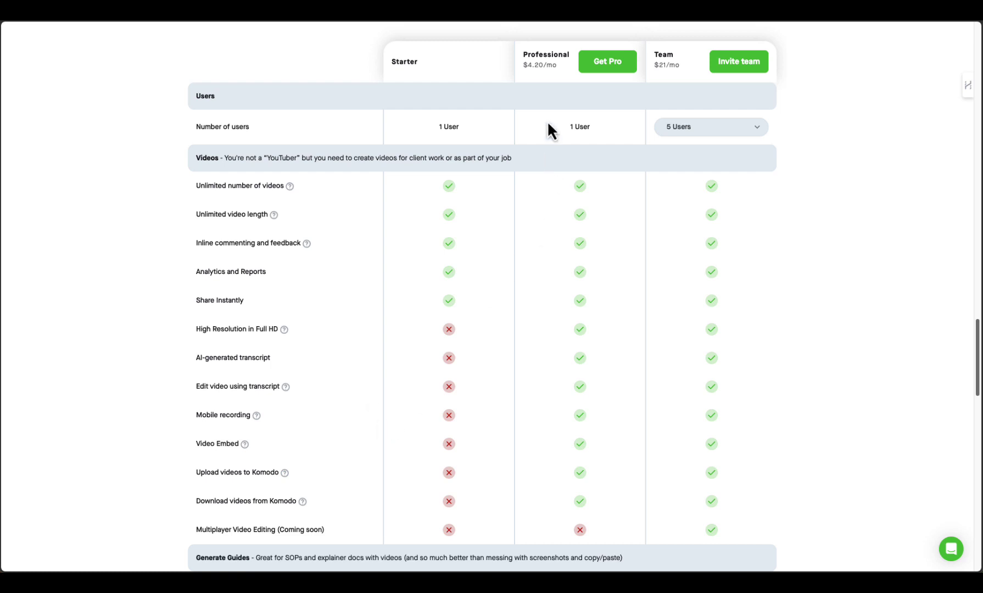
{"action": "scroll", "coordinate": [551, 383], "scroll_direction": "down", "scroll_amount": 7}
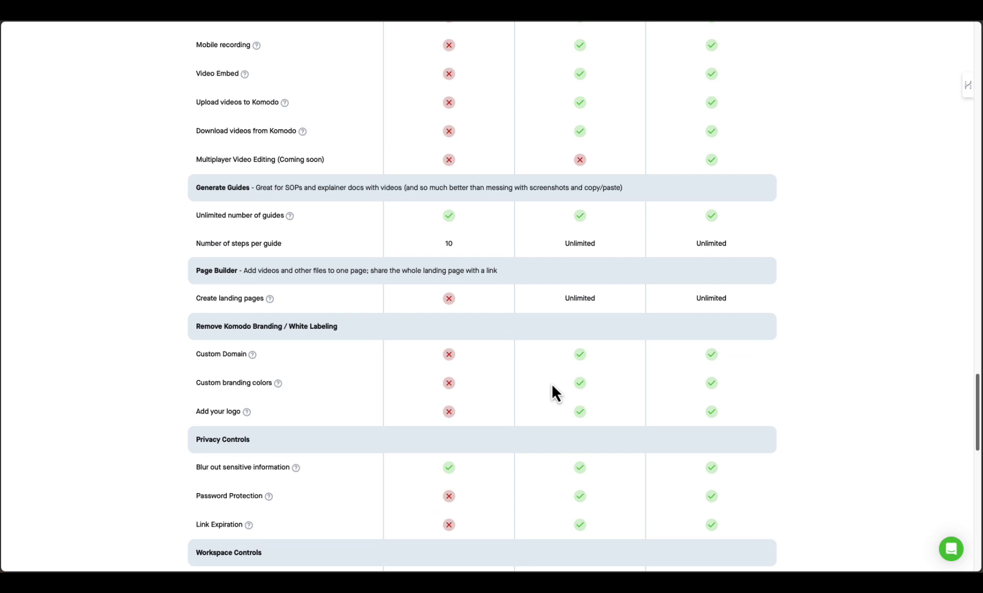
{"action": "scroll", "coordinate": [551, 382], "scroll_direction": "down", "scroll_amount": 7}
{"action": "scroll", "coordinate": [555, 393], "scroll_direction": "down", "scroll_amount": 6}
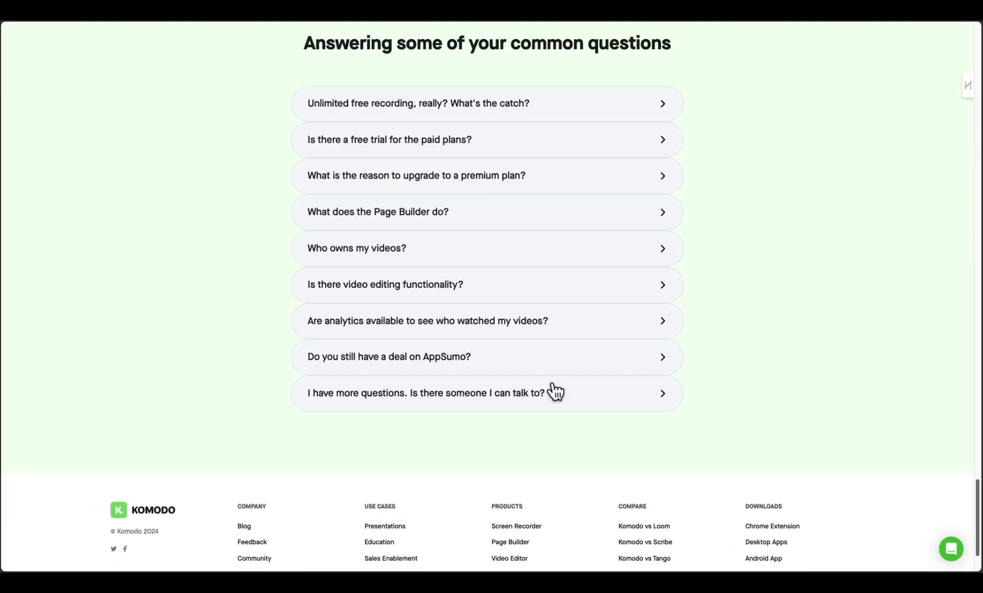
{"action": "scroll", "coordinate": [554, 391], "scroll_direction": "up", "scroll_amount": 1}
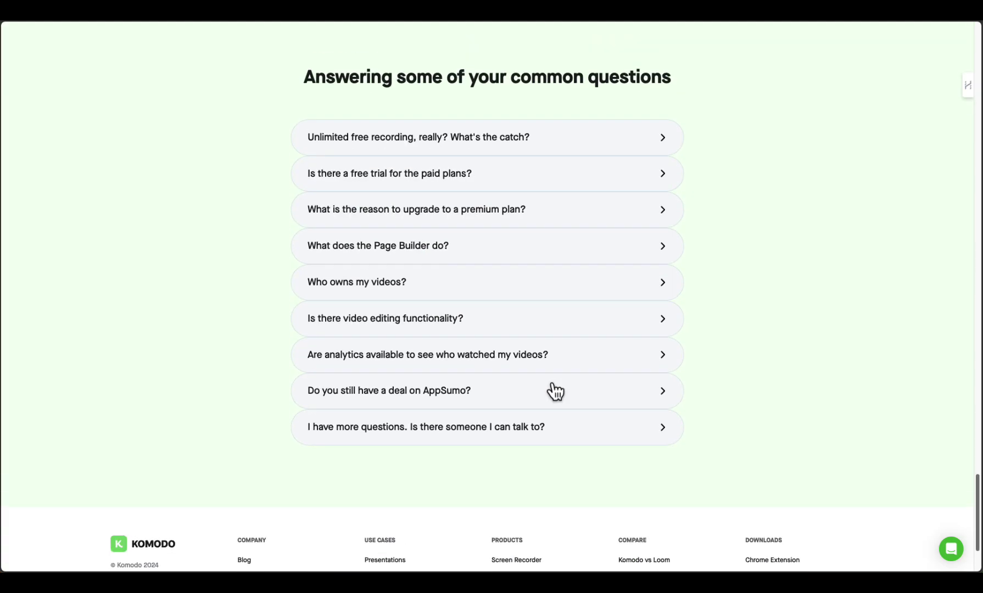